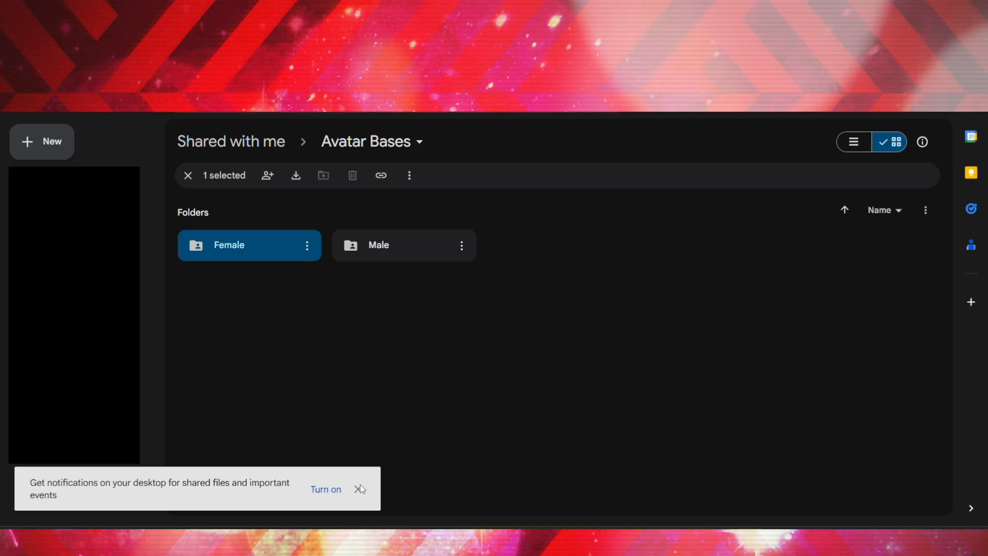
Dismiss the desktop notification prompt, open the Female folder in Avatar Bases, and browse the female base sheets
{"action": "left_click", "coordinate": [359, 489]}
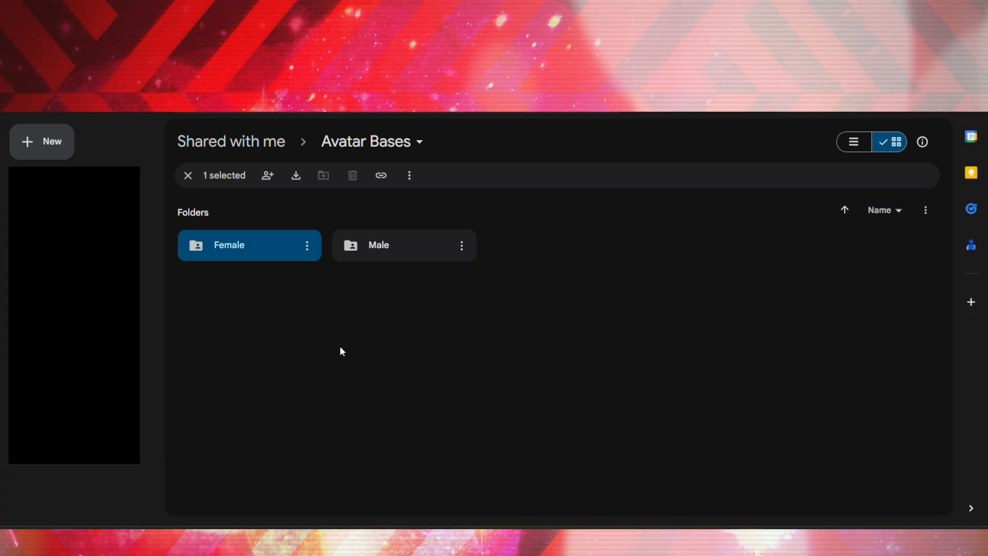
{"action": "double_click", "coordinate": [275, 249]}
{"action": "scroll", "coordinate": [420, 342], "scroll_direction": "down", "scroll_amount": 3}
{"action": "scroll", "coordinate": [446, 386], "scroll_direction": "down", "scroll_amount": 7}
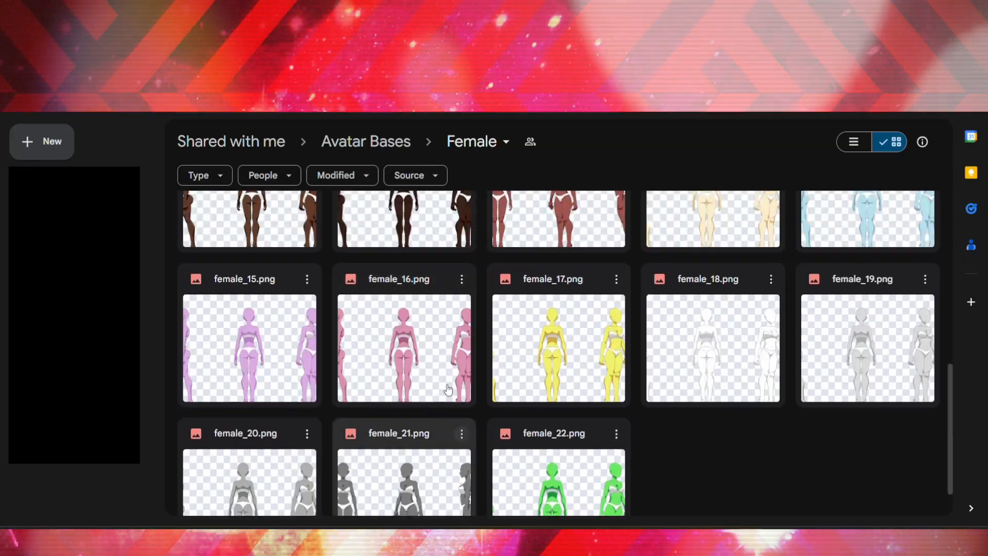
{"action": "scroll", "coordinate": [447, 386], "scroll_direction": "up", "scroll_amount": 10}
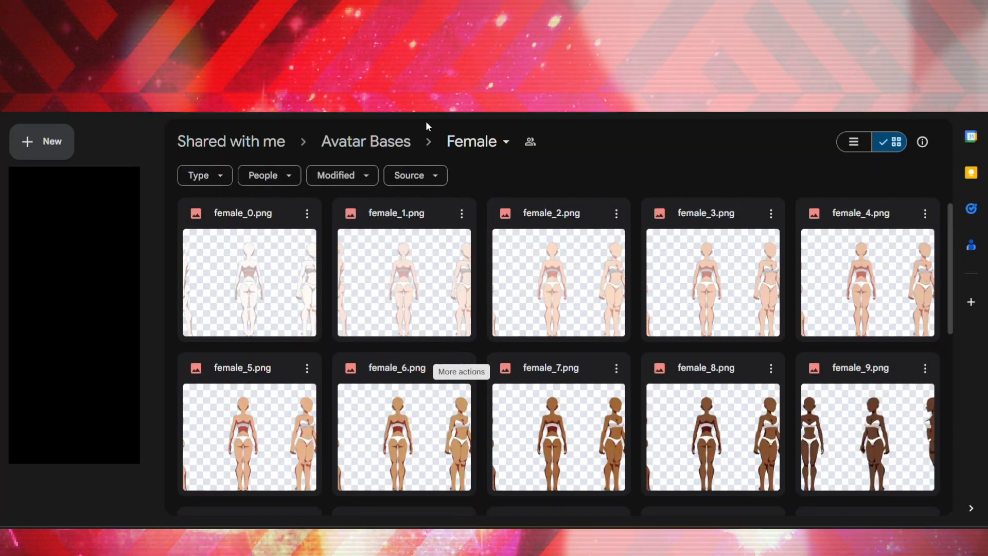
Return to Avatar Bases, open the Male folder, and browse the male base sheets
{"action": "left_click", "coordinate": [397, 135]}
{"action": "left_click", "coordinate": [426, 256]}
{"action": "double_click", "coordinate": [426, 255]}
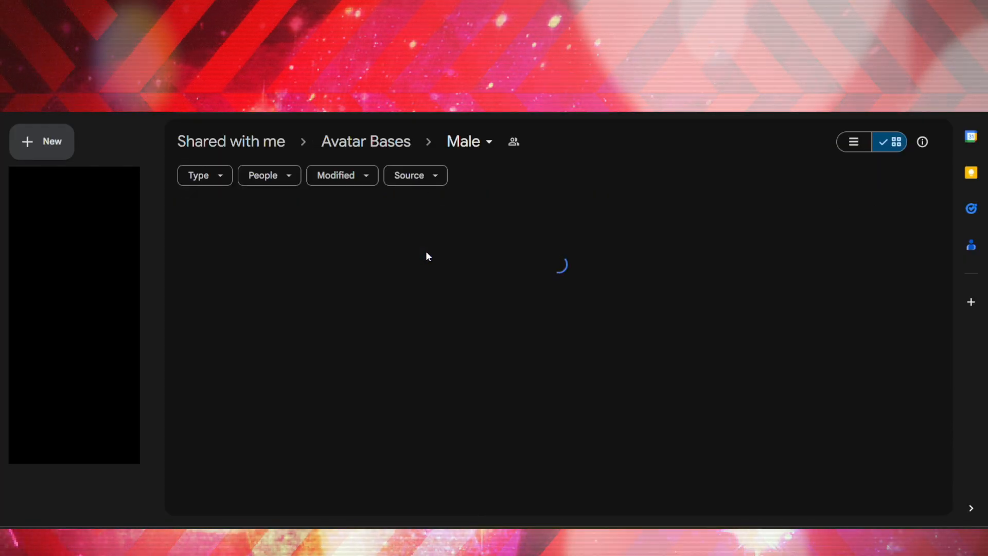
{"action": "scroll", "coordinate": [450, 278], "scroll_direction": "down", "scroll_amount": 1}
{"action": "scroll", "coordinate": [452, 279], "scroll_direction": "down", "scroll_amount": 4}
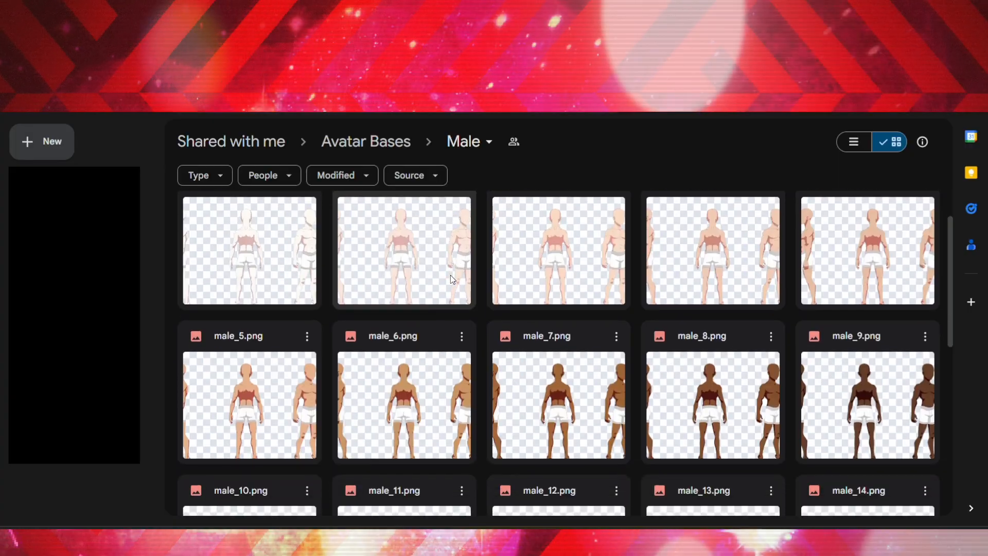
{"action": "scroll", "coordinate": [451, 278], "scroll_direction": "down", "scroll_amount": 2}
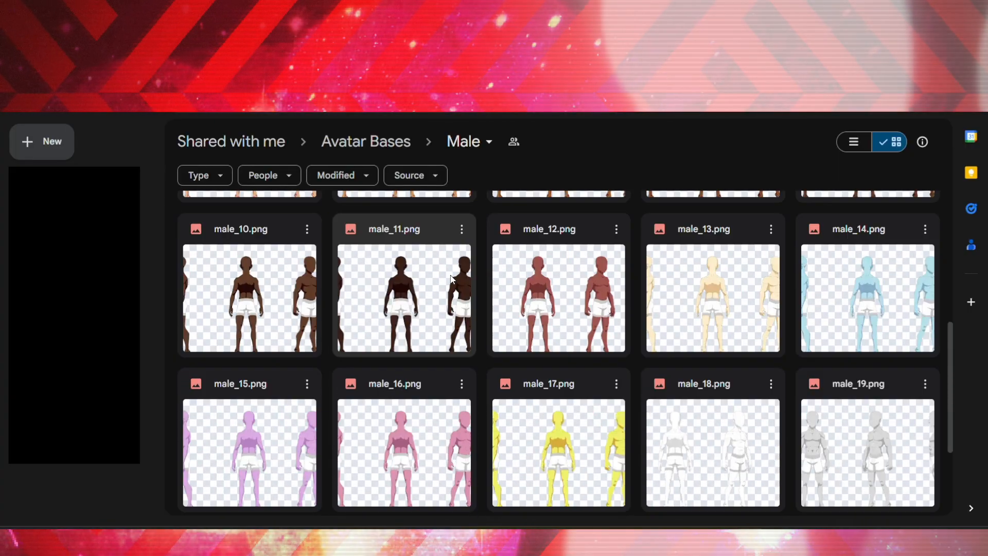
{"action": "scroll", "coordinate": [451, 278], "scroll_direction": "up", "scroll_amount": 2}
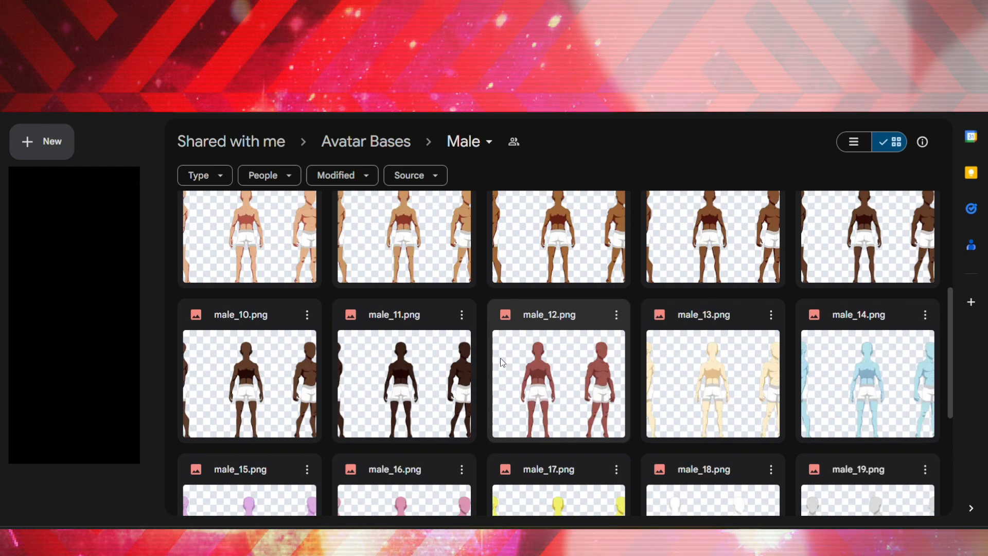
{"action": "scroll", "coordinate": [500, 357], "scroll_direction": "down", "scroll_amount": 1}
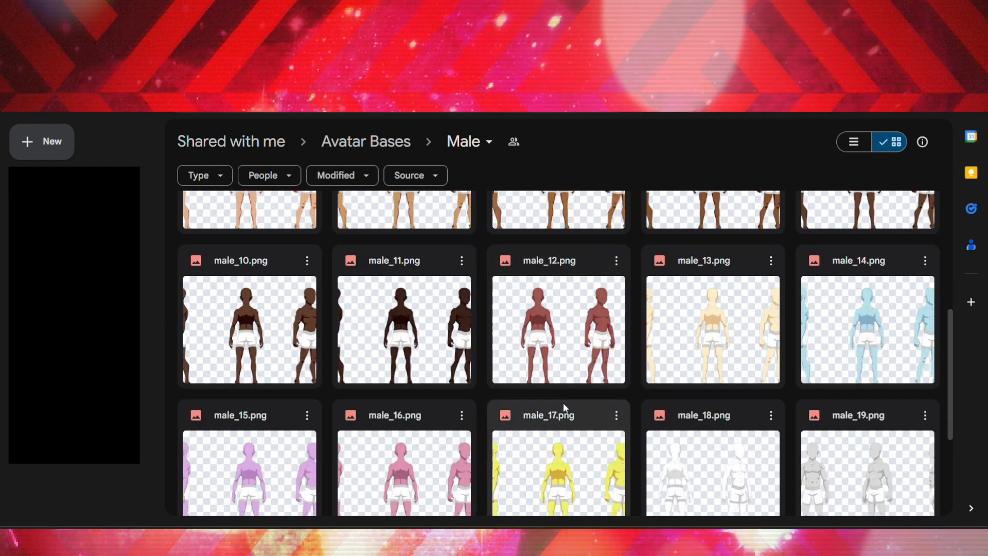
{"action": "scroll", "coordinate": [564, 408], "scroll_direction": "up", "scroll_amount": 5}
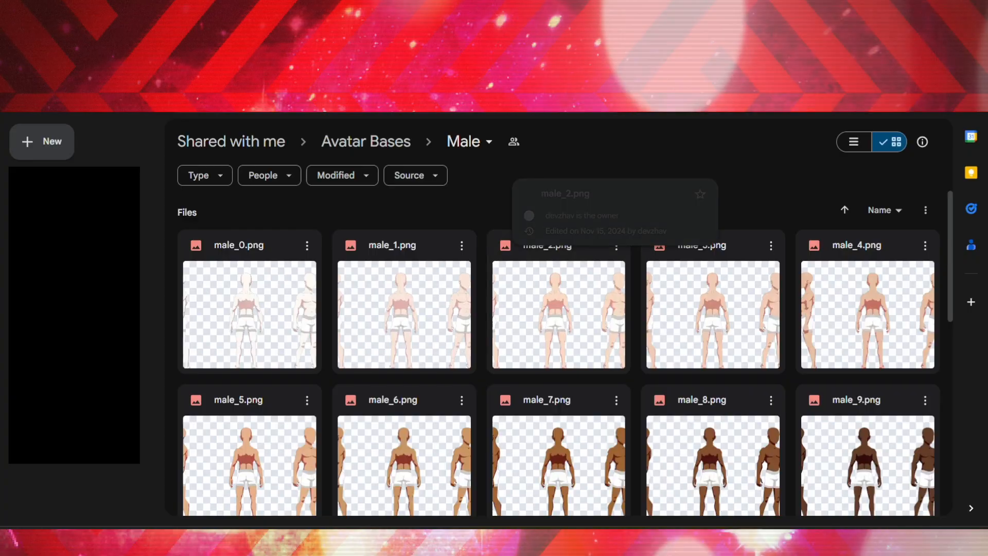
Open the local Maki folder from the desktop and reposition its window
{"action": "left_click", "coordinate": [369, 140]}
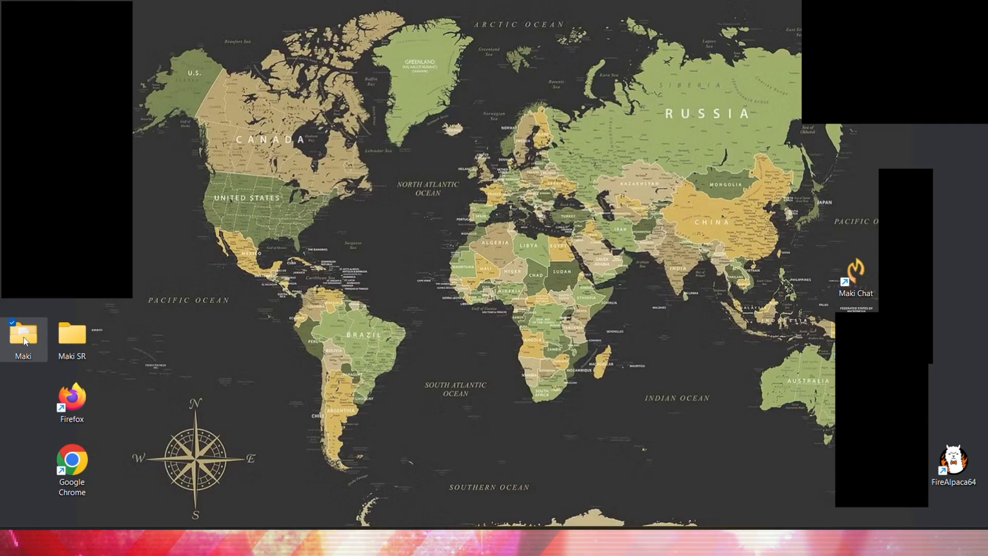
{"action": "double_click", "coordinate": [24, 341]}
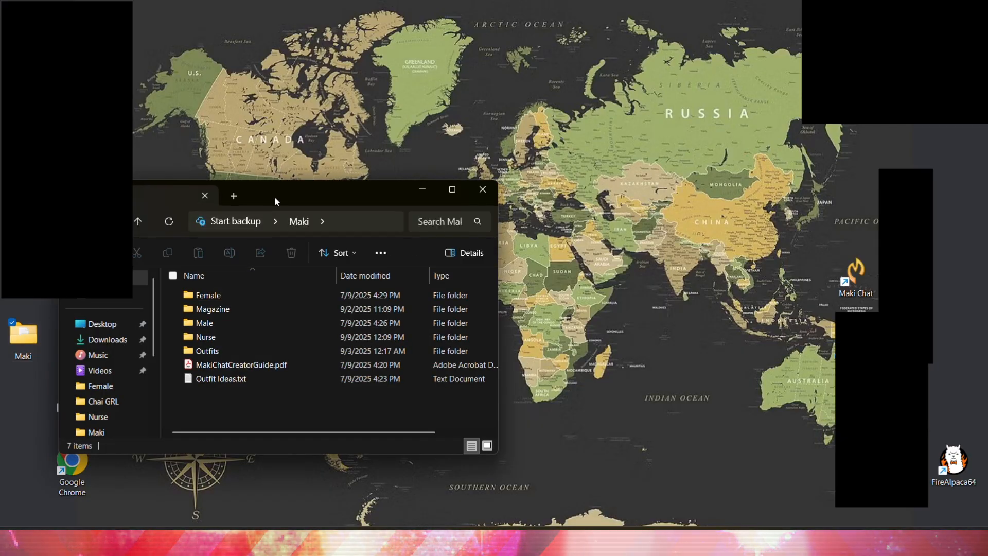
{"action": "left_click_drag", "start_coordinate": [300, 179], "coordinate": [385, 195]}
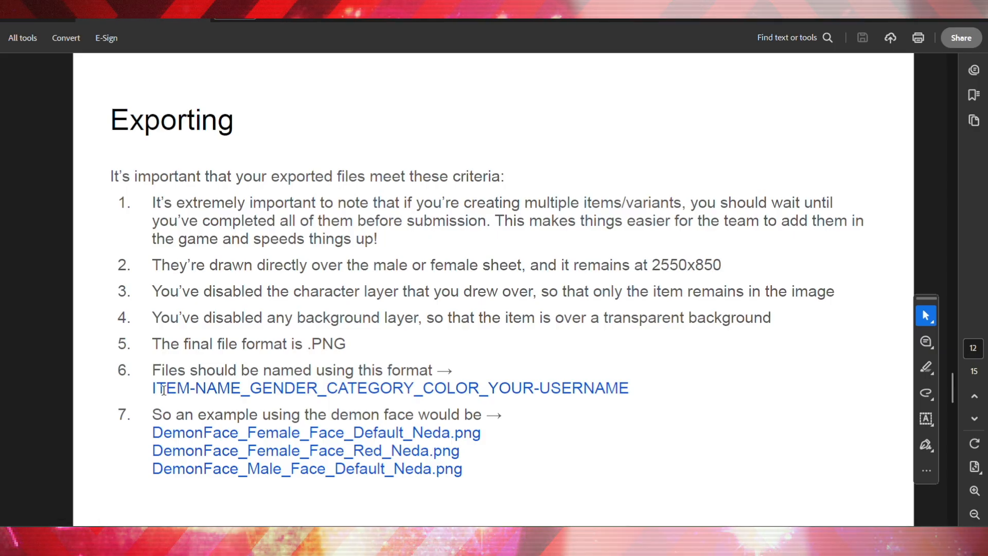
Read the Exporting section of the creator guide, especially the file naming format and examples
{"action": "left_click_drag", "start_coordinate": [153, 369], "coordinate": [452, 370]}
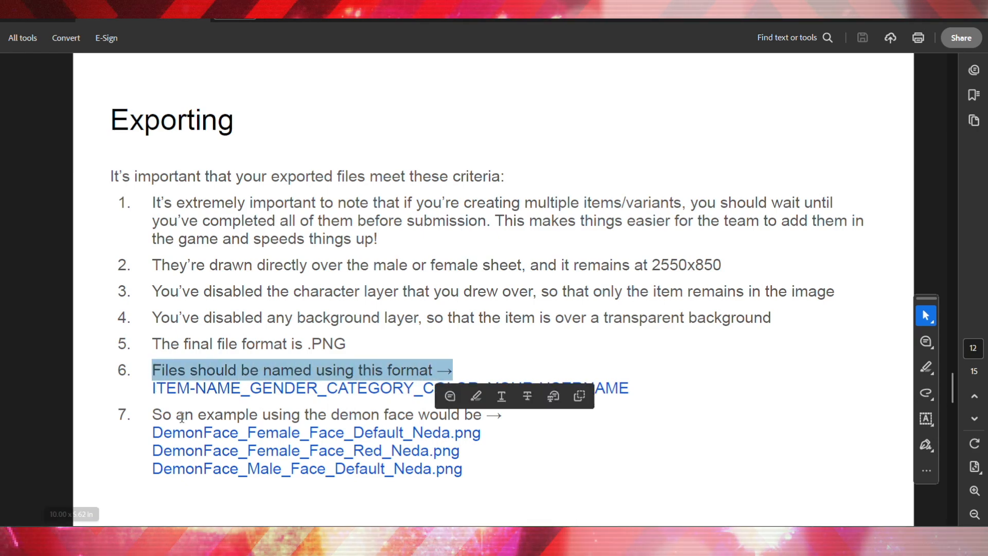
{"action": "left_click", "coordinate": [178, 402]}
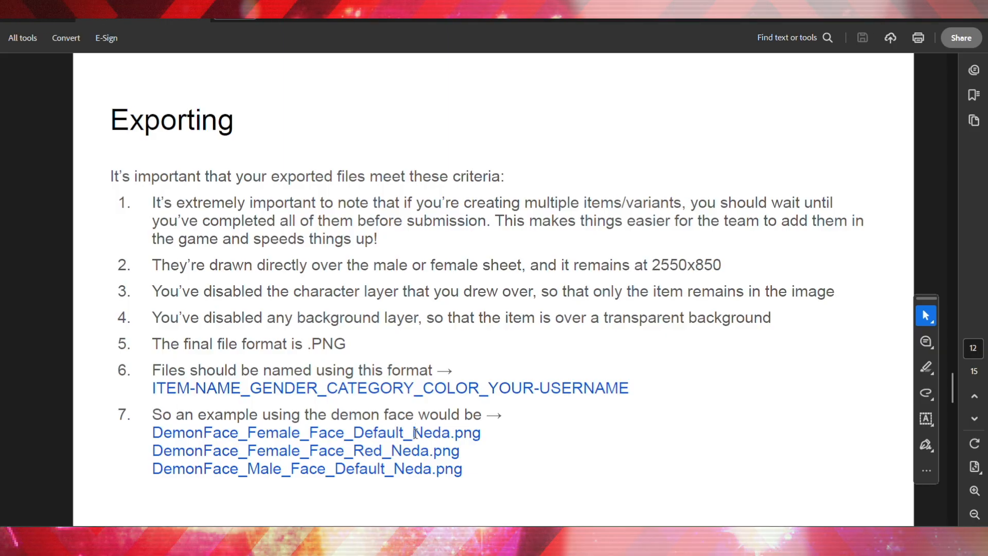
{"action": "left_click_drag", "start_coordinate": [440, 433], "coordinate": [452, 433]}
{"action": "left_click", "coordinate": [463, 433]}
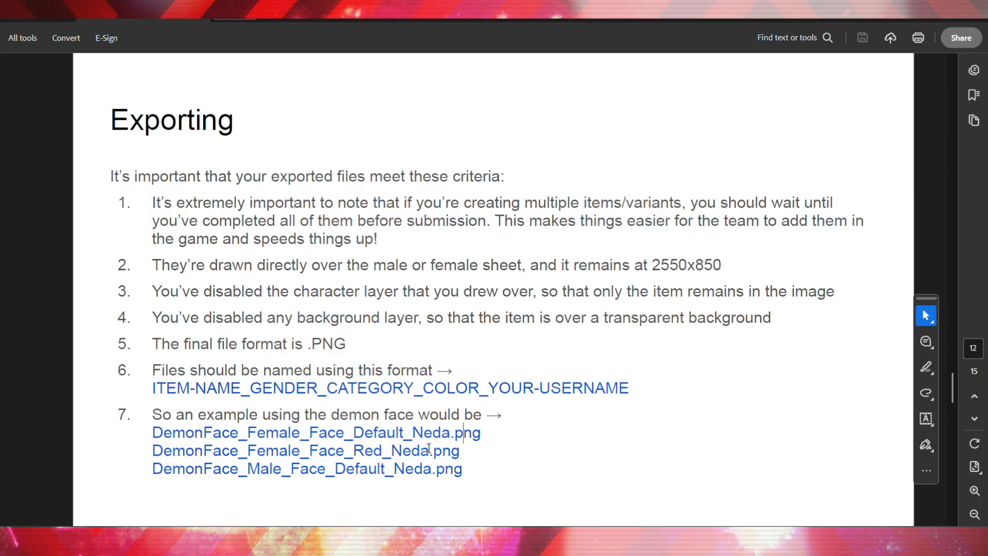
{"action": "left_click_drag", "start_coordinate": [430, 452], "coordinate": [460, 449]}
{"action": "scroll", "coordinate": [609, 328], "scroll_direction": "down", "scroll_amount": 1}
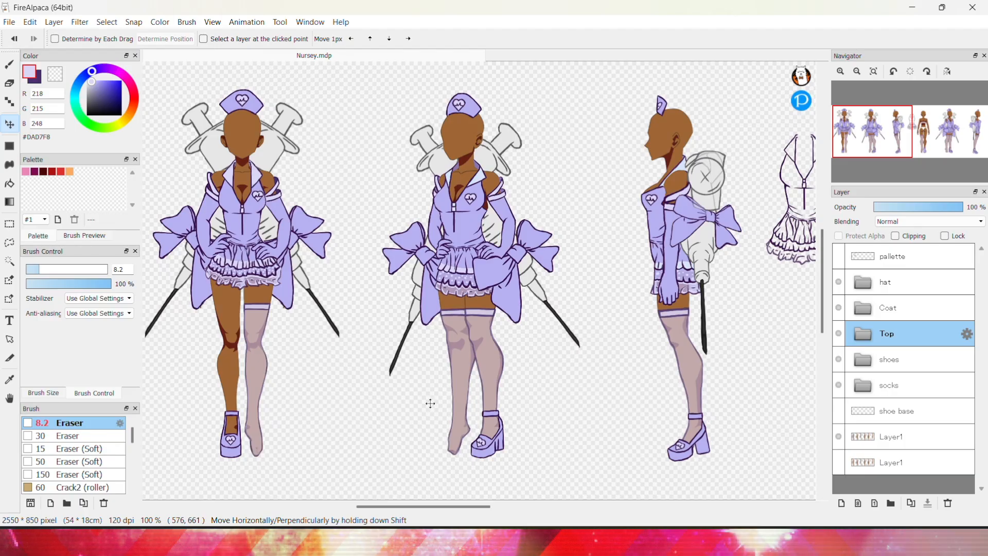
Open female_7.png from the Maki Female folder as a new canvas
{"action": "left_click_drag", "start_coordinate": [437, 508], "coordinate": [422, 524]}
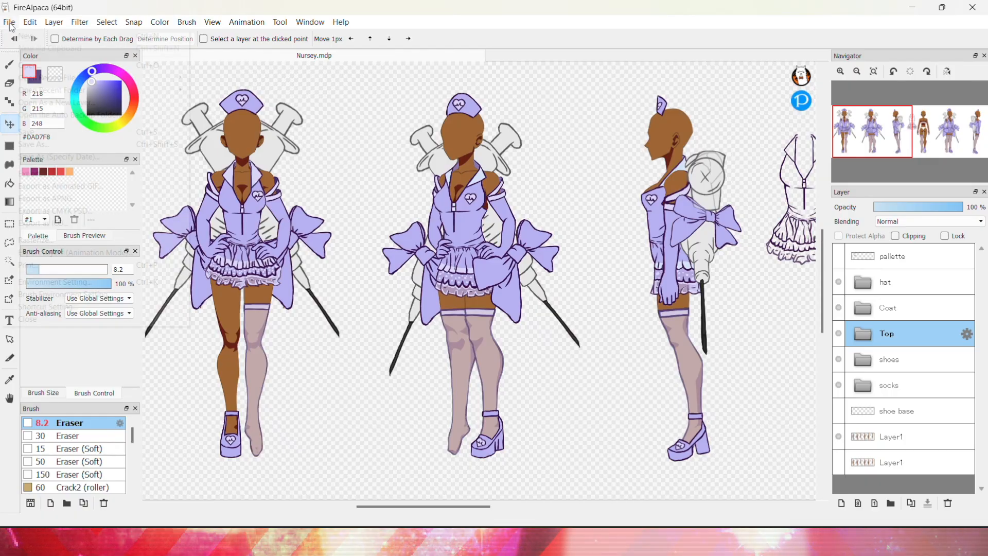
{"action": "left_click", "coordinate": [10, 24]}
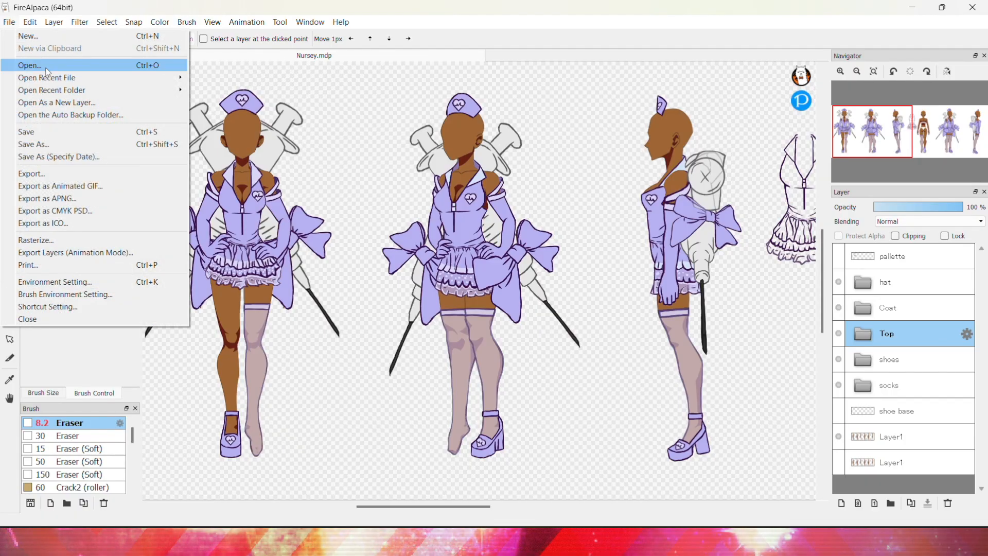
{"action": "left_click", "coordinate": [47, 68]}
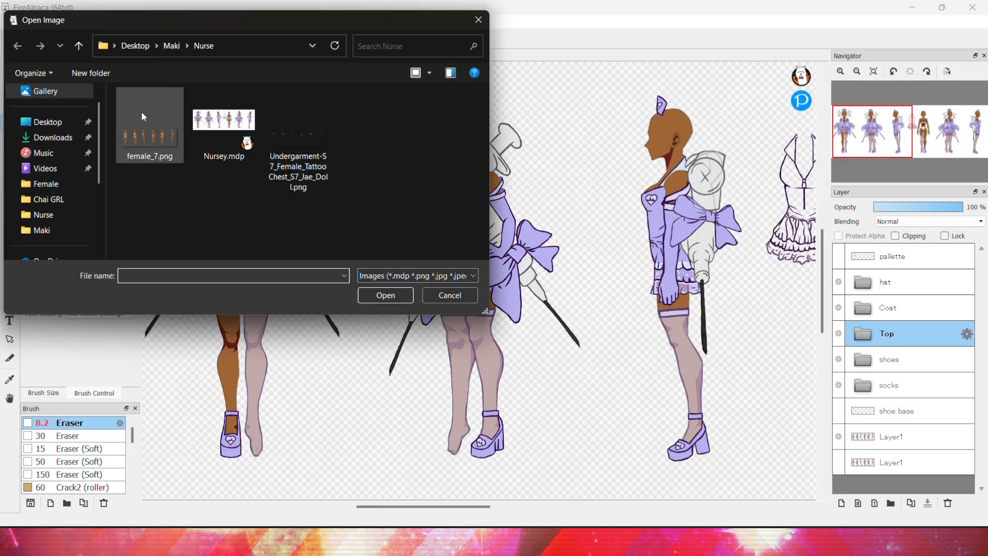
{"action": "left_click", "coordinate": [173, 46]}
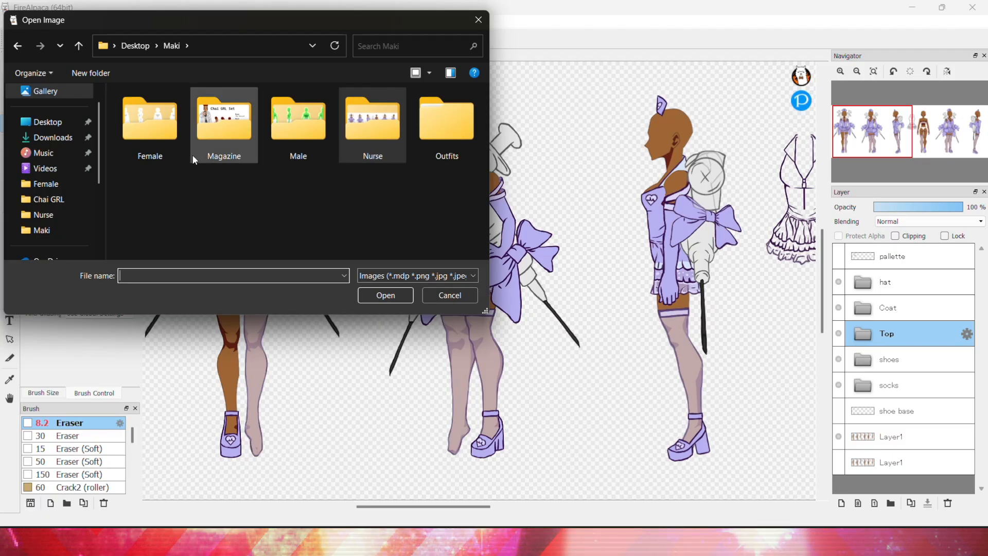
{"action": "double_click", "coordinate": [149, 143]}
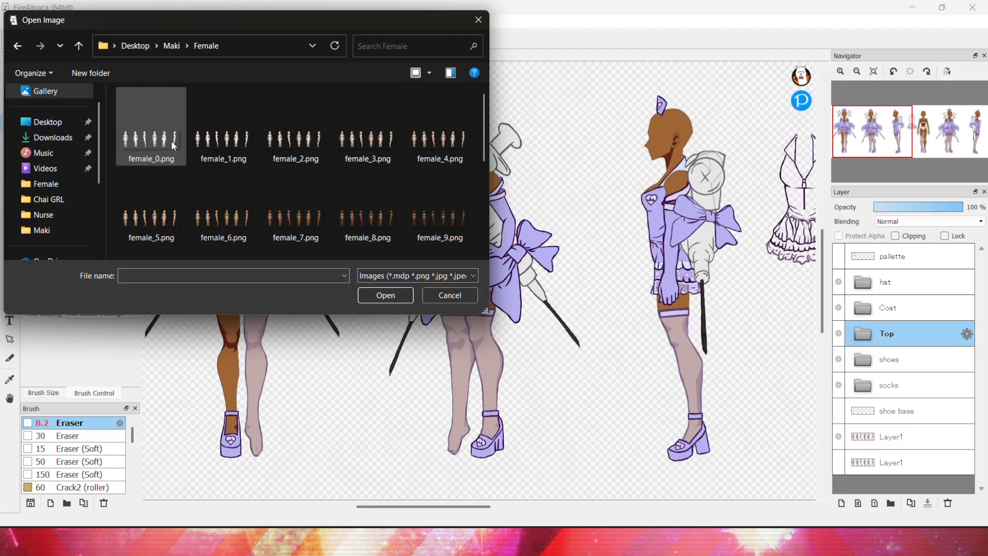
{"action": "left_click", "coordinate": [305, 226]}
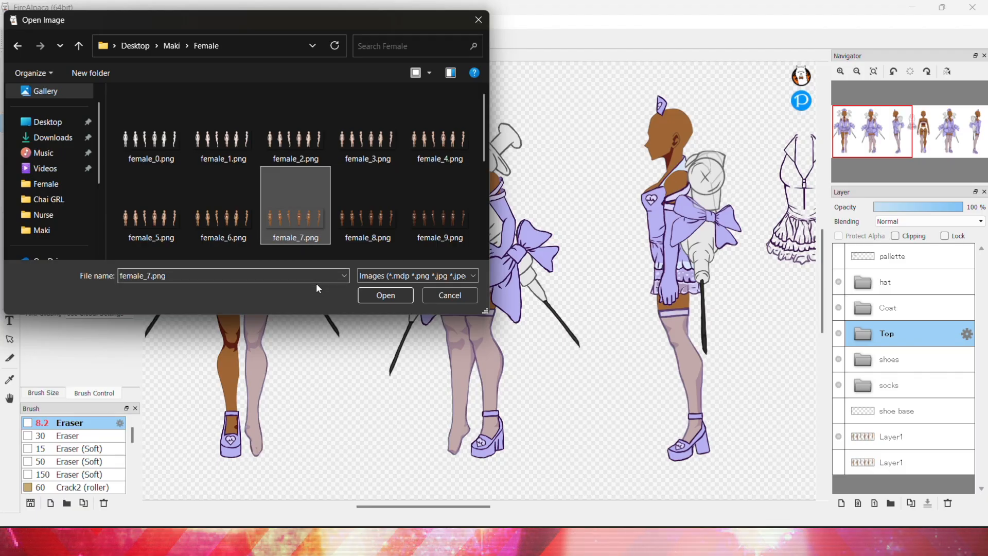
{"action": "left_click", "coordinate": [391, 295]}
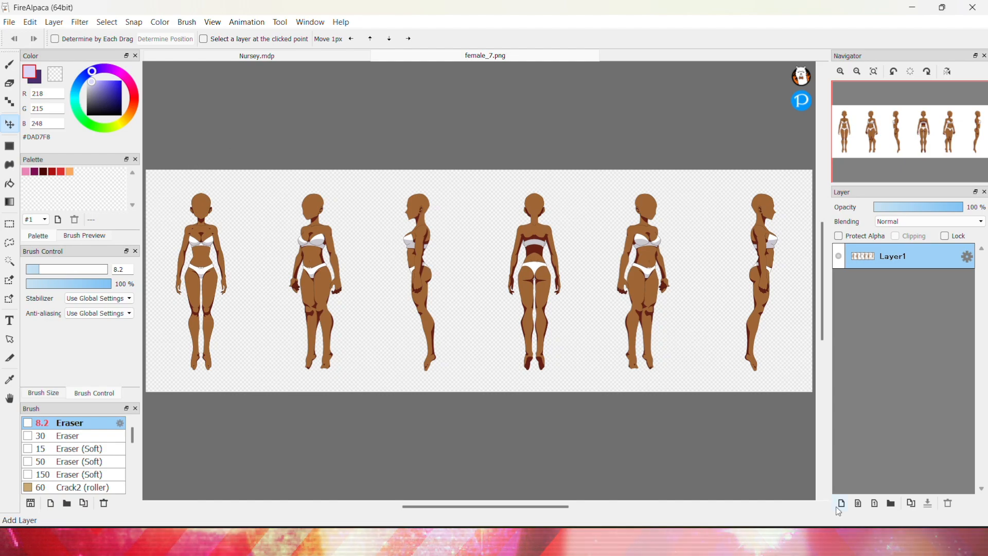
Add a new layer and a folder named bow, and move Layer2 into the bow folder
{"action": "left_click", "coordinate": [912, 503]}
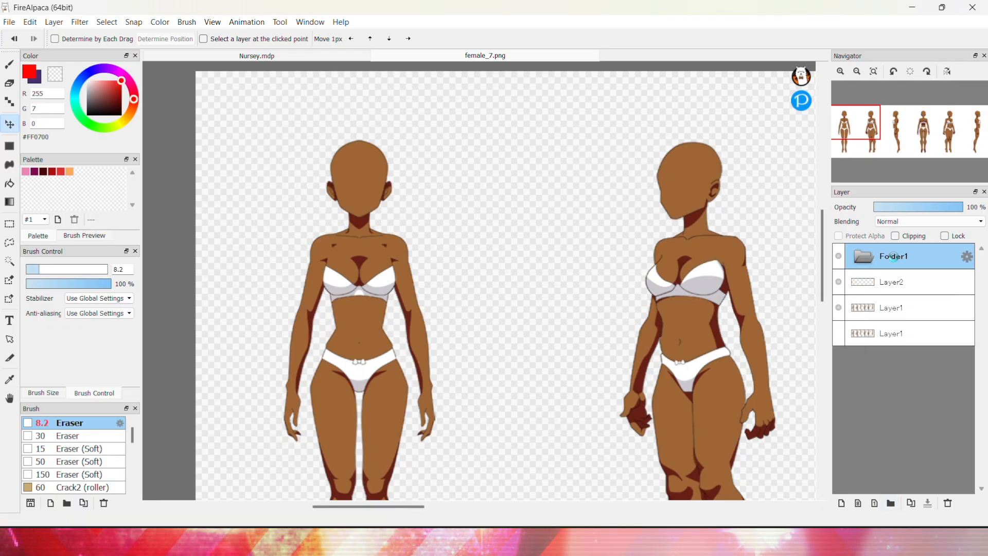
{"action": "double_click", "coordinate": [891, 256]}
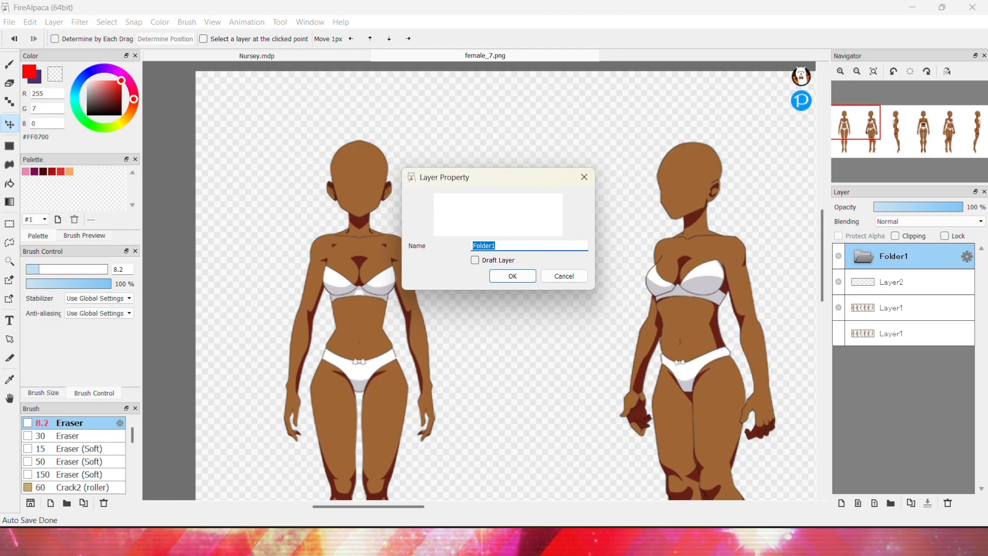
{"action": "type", "text": "bow"}
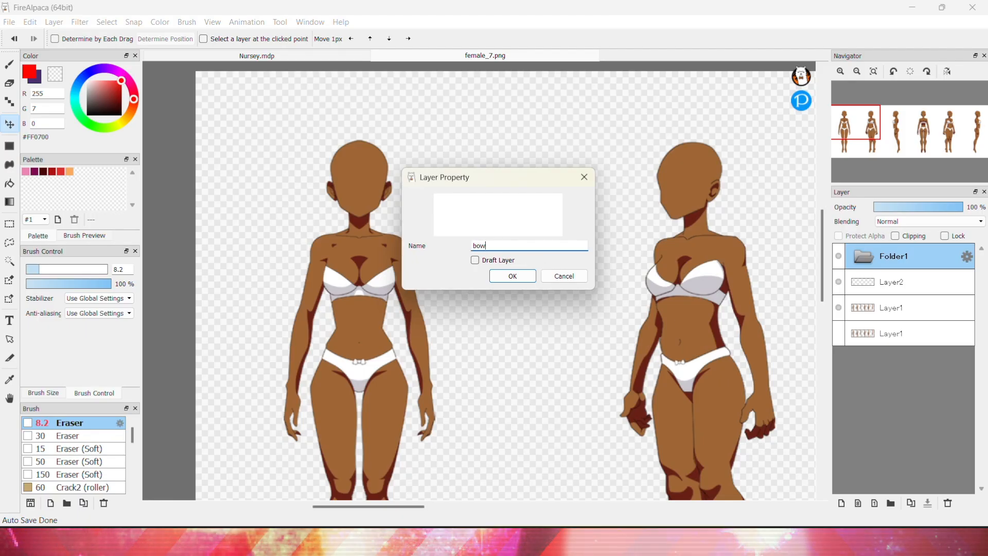
{"action": "key", "text": "Return"}
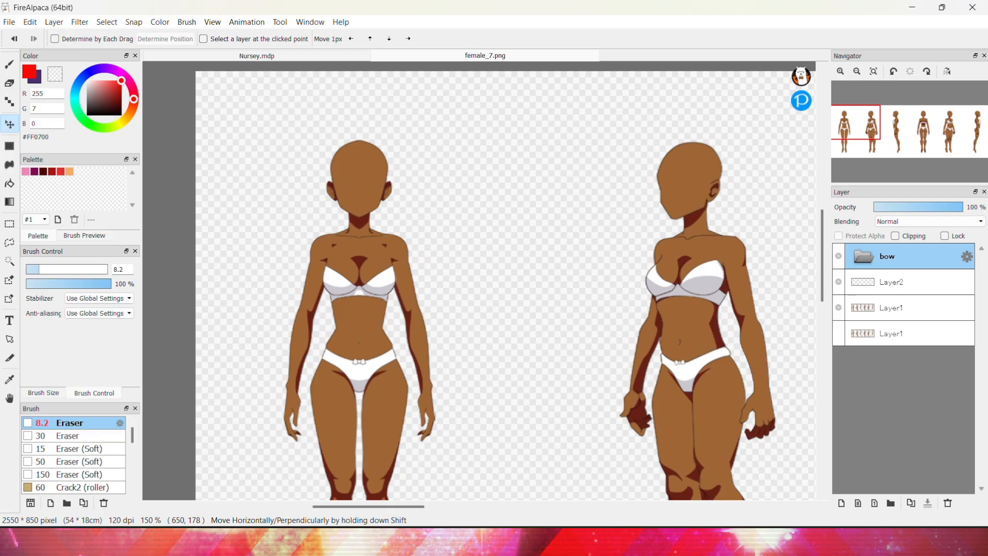
{"action": "left_click_drag", "start_coordinate": [880, 284], "coordinate": [883, 259]}
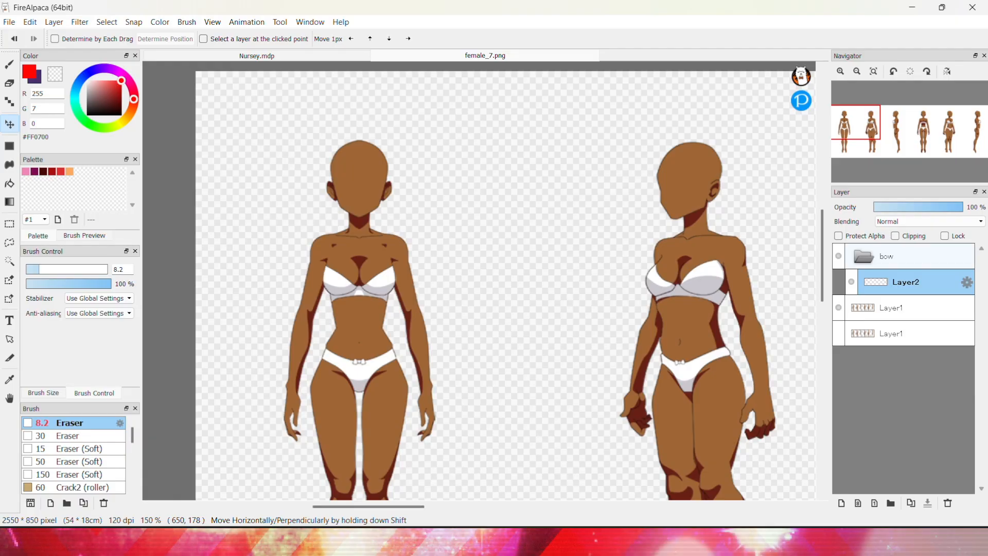
Sketch red bow outlines with the Pen on each figure's head on Layer2
{"action": "key", "text": "b"}
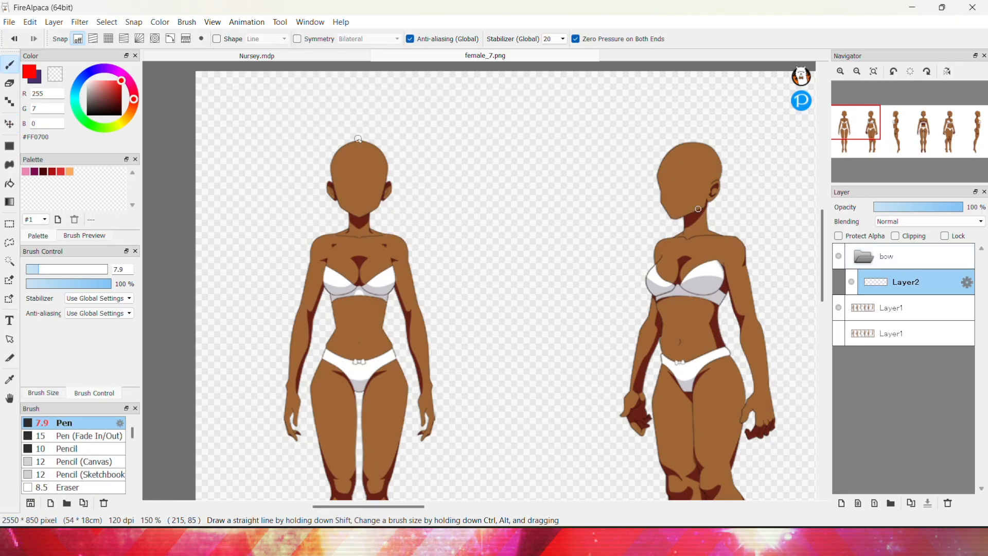
{"action": "left_click_drag", "start_coordinate": [351, 142], "coordinate": [365, 152]}
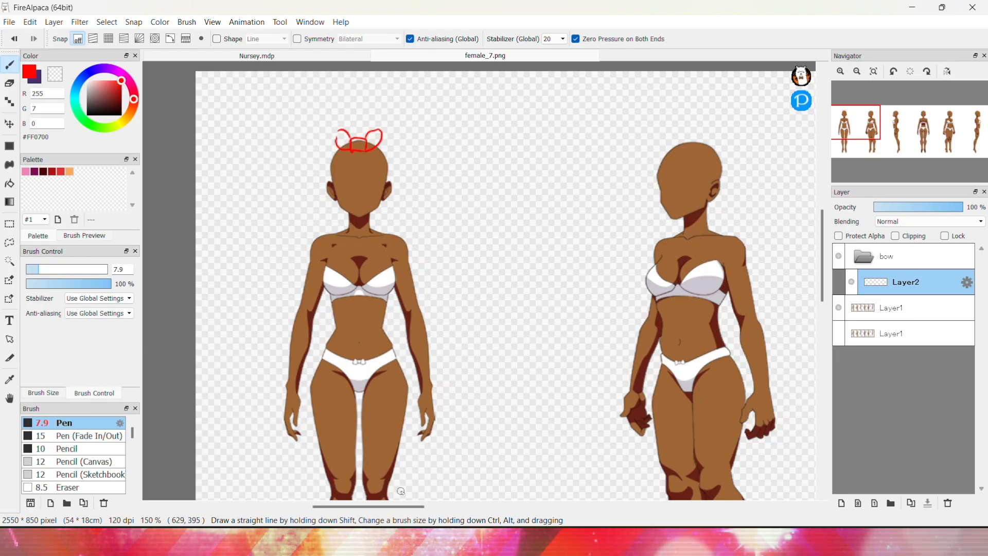
{"action": "scroll", "coordinate": [428, 366], "scroll_direction": "right", "scroll_amount": 3}
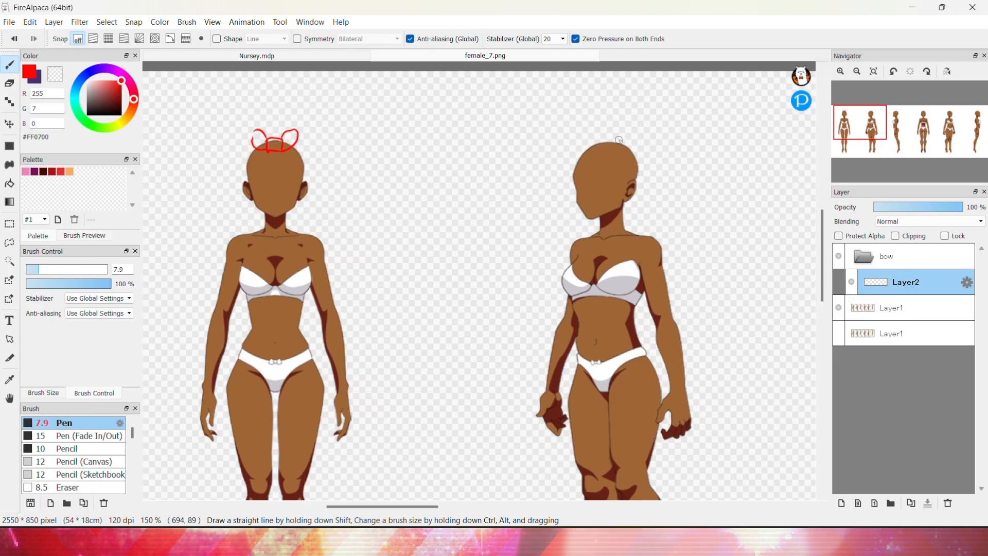
{"action": "scroll", "coordinate": [603, 137], "scroll_direction": "right", "scroll_amount": 3}
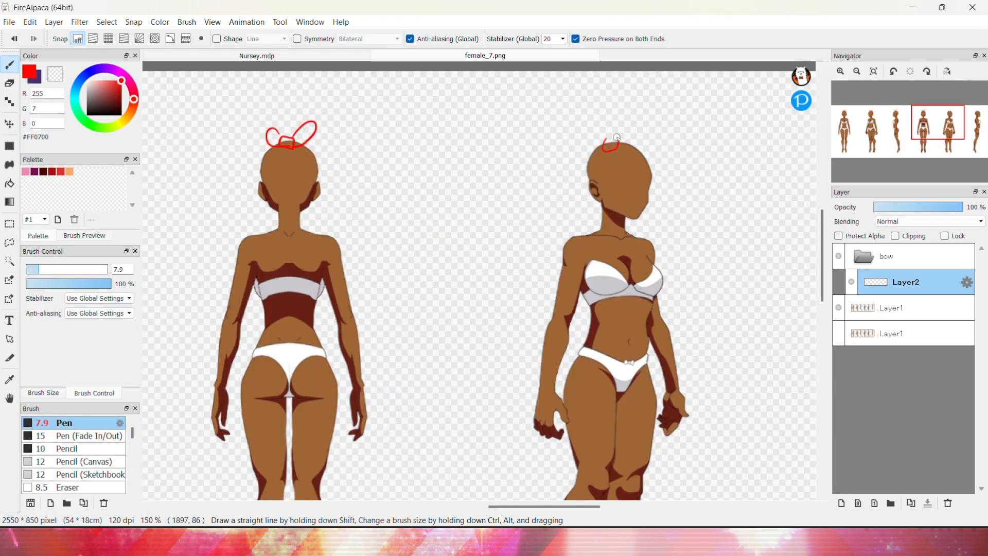
{"action": "left_click_drag", "start_coordinate": [617, 138], "coordinate": [615, 142]}
{"action": "scroll", "coordinate": [615, 143], "scroll_direction": "right", "scroll_amount": 1}
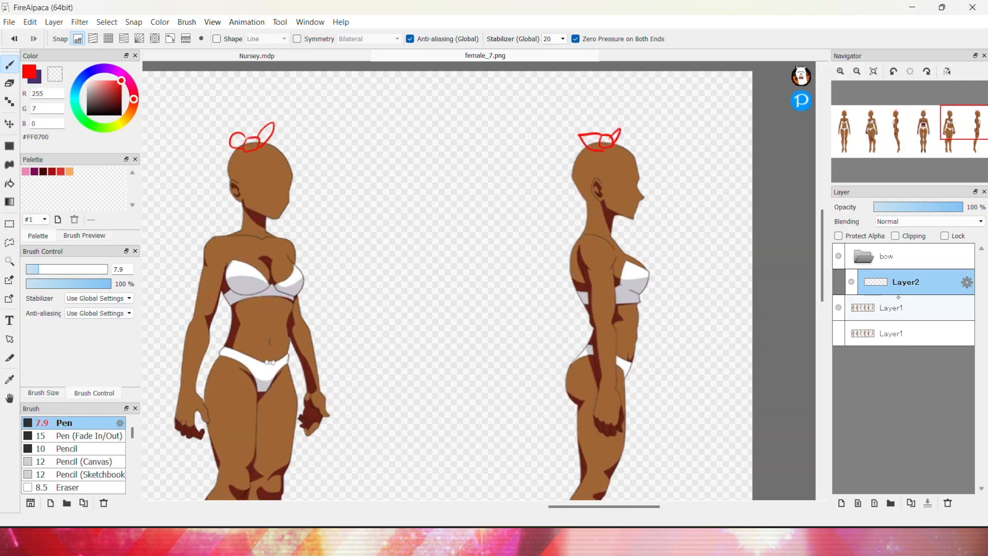
Add a new layer inside the bow folder beneath the sketch layer
{"action": "left_click", "coordinate": [843, 500]}
{"action": "left_click_drag", "start_coordinate": [911, 308], "coordinate": [910, 274]}
{"action": "left_click_drag", "start_coordinate": [645, 506], "coordinate": [434, 480]}
Pick a light pink and fill in the bow shapes on Layer3 beneath the sketch for every figure across the sheet
{"action": "left_click", "coordinate": [97, 85]}
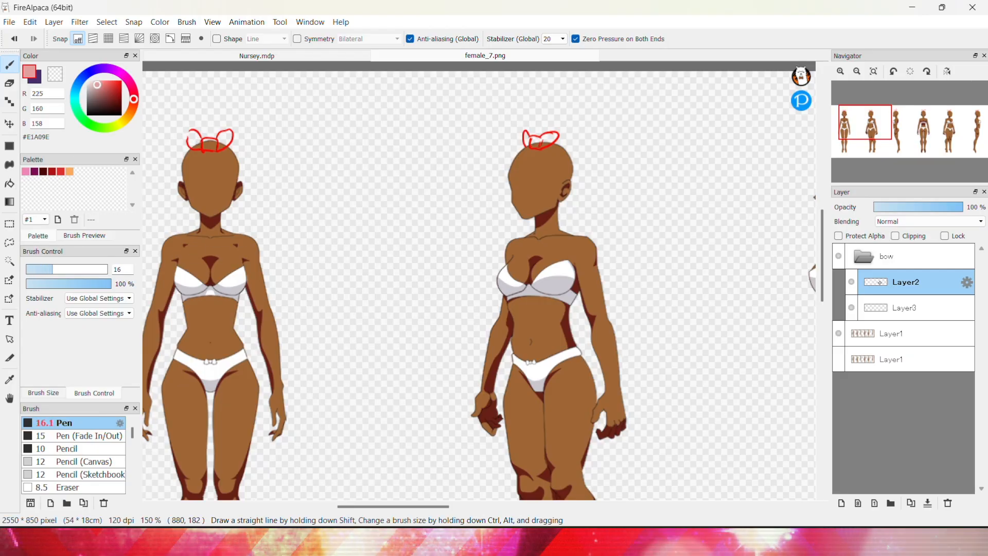
{"action": "left_click", "coordinate": [880, 305]}
{"action": "left_click_drag", "start_coordinate": [214, 143], "coordinate": [201, 144]}
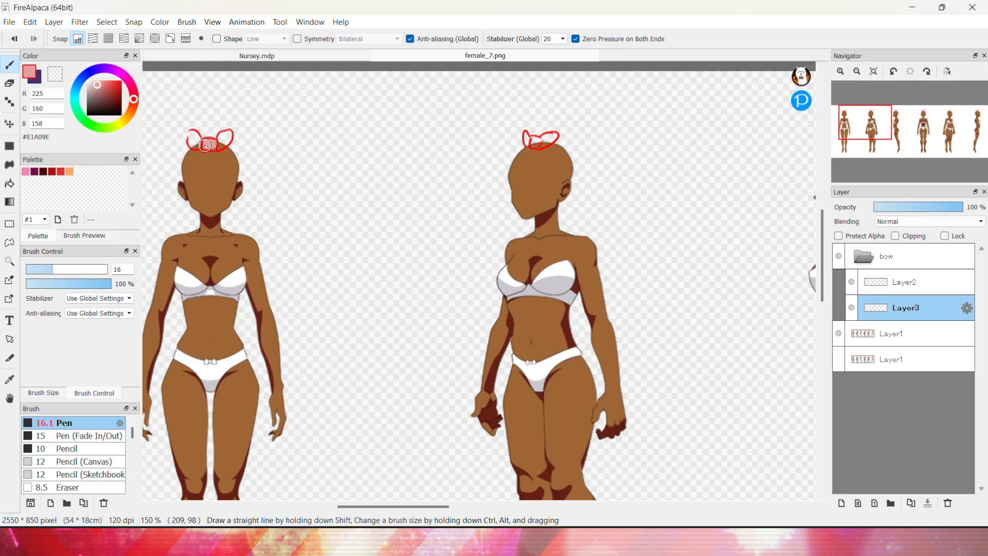
{"action": "left_click_drag", "start_coordinate": [220, 147], "coordinate": [225, 140]}
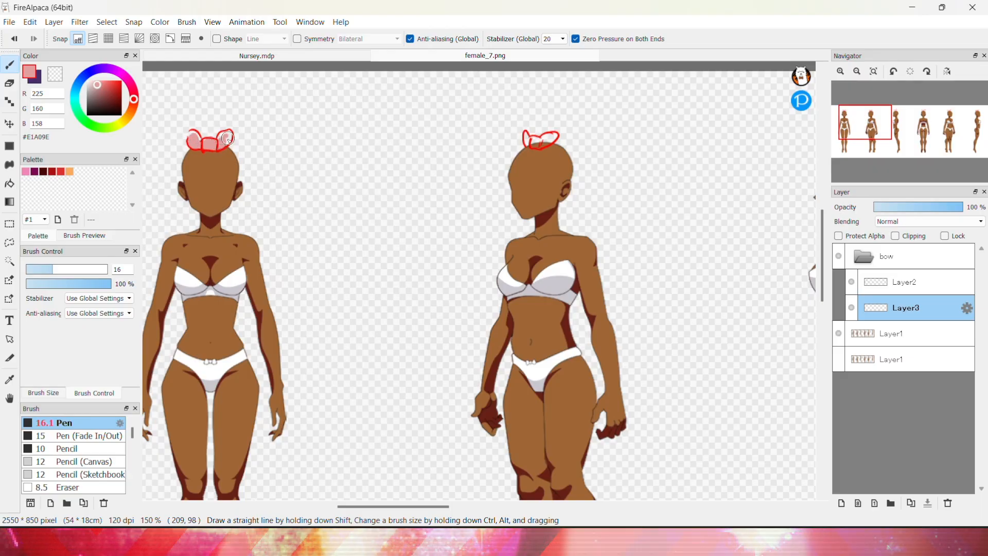
{"action": "left_click_drag", "start_coordinate": [415, 506], "coordinate": [473, 506]}
{"action": "left_click_drag", "start_coordinate": [482, 140], "coordinate": [490, 137]}
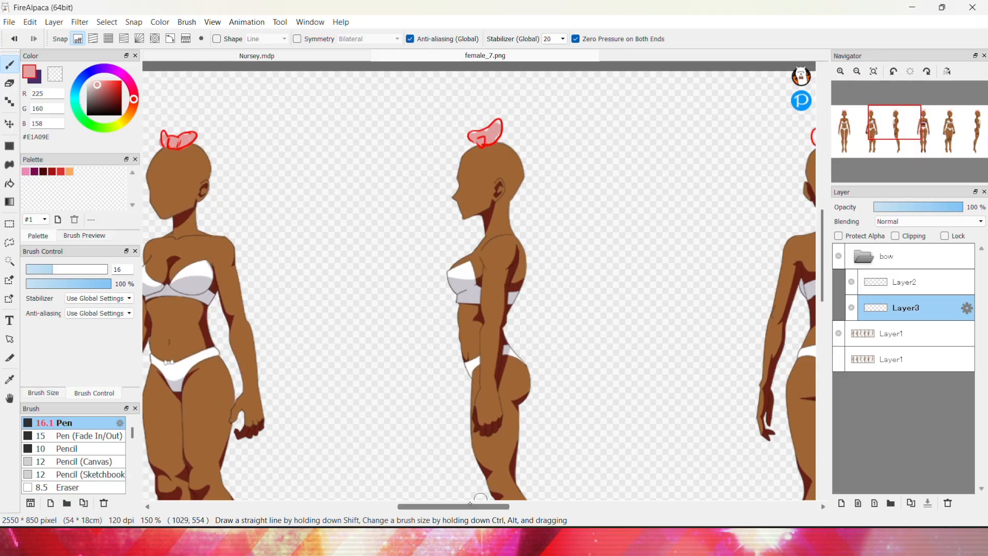
{"action": "left_click_drag", "start_coordinate": [458, 506], "coordinate": [508, 507]}
{"action": "left_click_drag", "start_coordinate": [530, 143], "coordinate": [545, 139]}
{"action": "left_click_drag", "start_coordinate": [507, 506], "coordinate": [555, 506]}
{"action": "left_click_drag", "start_coordinate": [568, 145], "coordinate": [577, 142]}
{"action": "left_click_drag", "start_coordinate": [553, 506], "coordinate": [607, 507]}
{"action": "left_click_drag", "start_coordinate": [606, 141], "coordinate": [594, 143]}
{"action": "key", "text": "ctrl+0"}
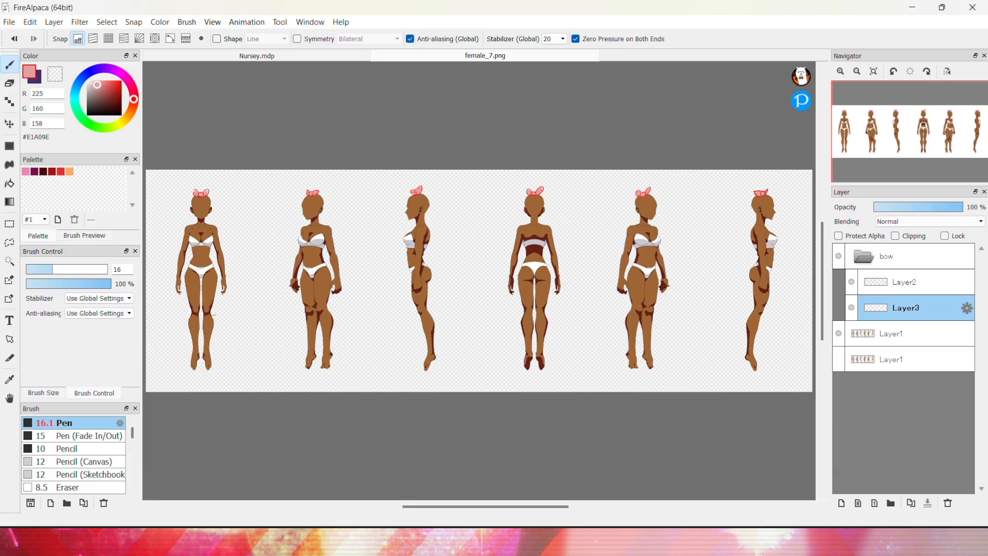
Collapse the bow folder and hide the base figure layer so only the bows remain visible
{"action": "left_click", "coordinate": [866, 259]}
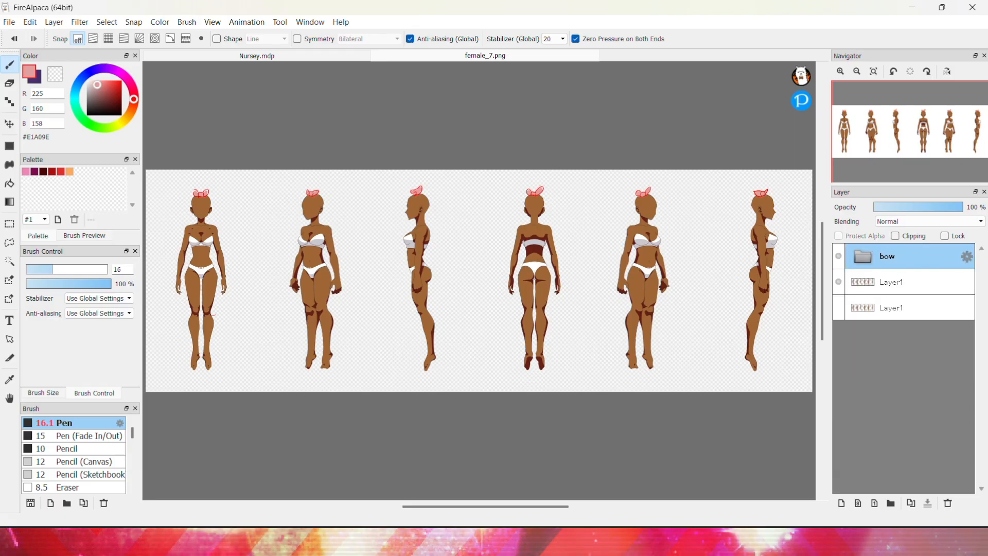
{"action": "left_click", "coordinate": [840, 284]}
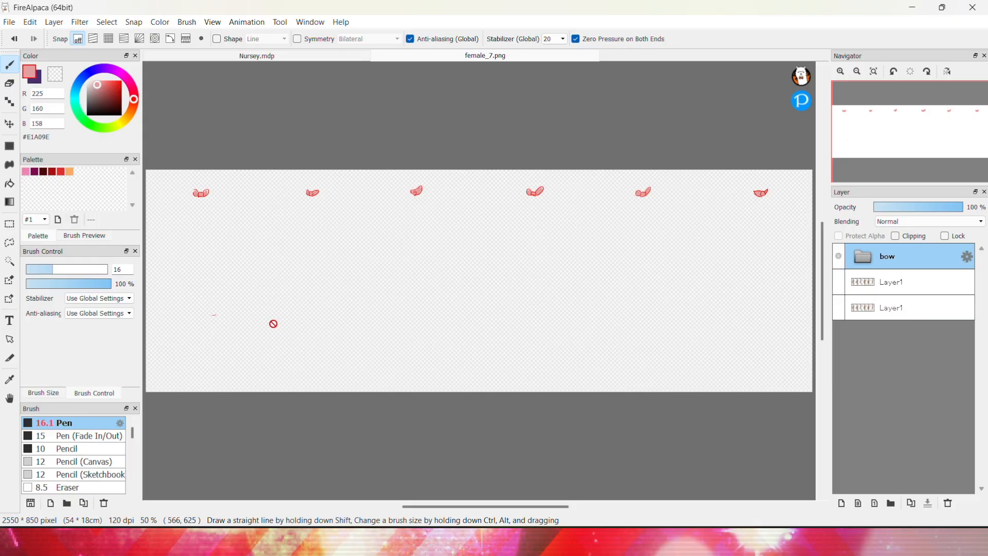
Start Save As and name the file Bow-Bow_Female_Headpiece_Pink_ followed by the creator's username
{"action": "left_click", "coordinate": [10, 22]}
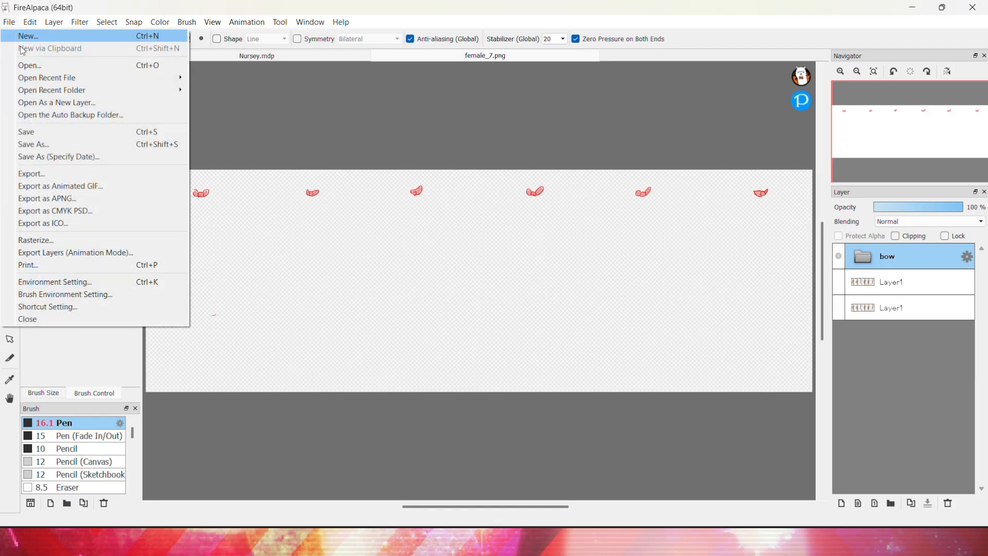
{"action": "left_click", "coordinate": [52, 146]}
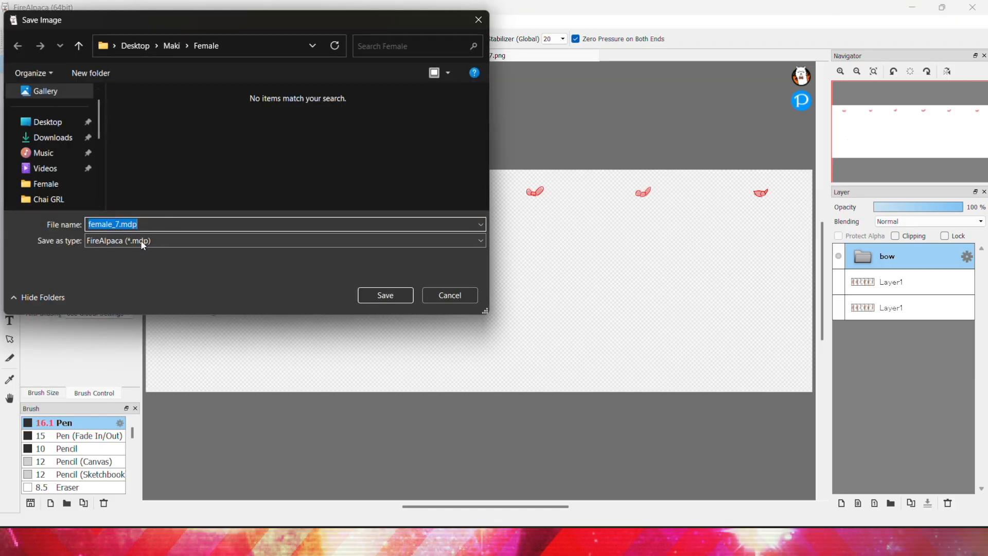
{"action": "left_click", "coordinate": [132, 240]}
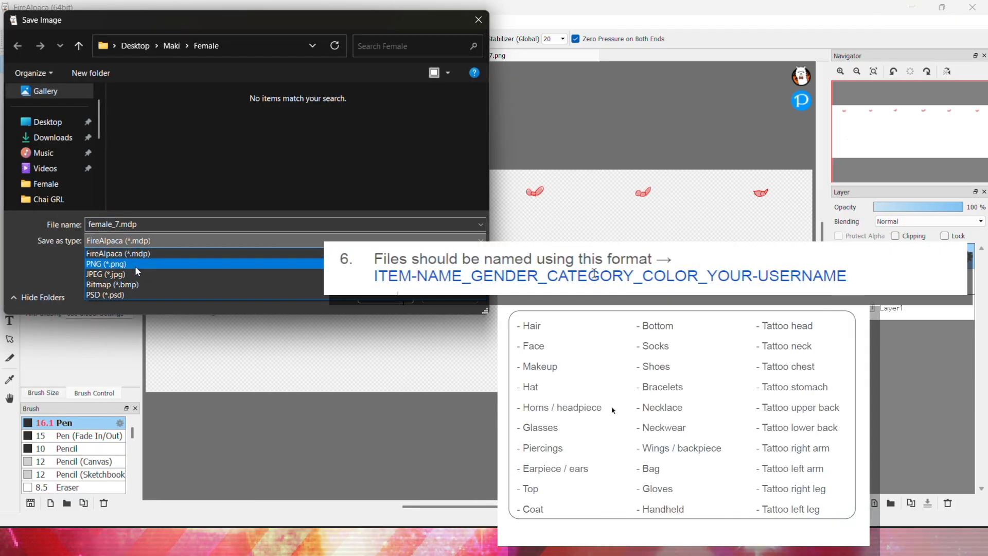
{"action": "left_click", "coordinate": [150, 223]}
{"action": "key", "text": "BackSpace"}
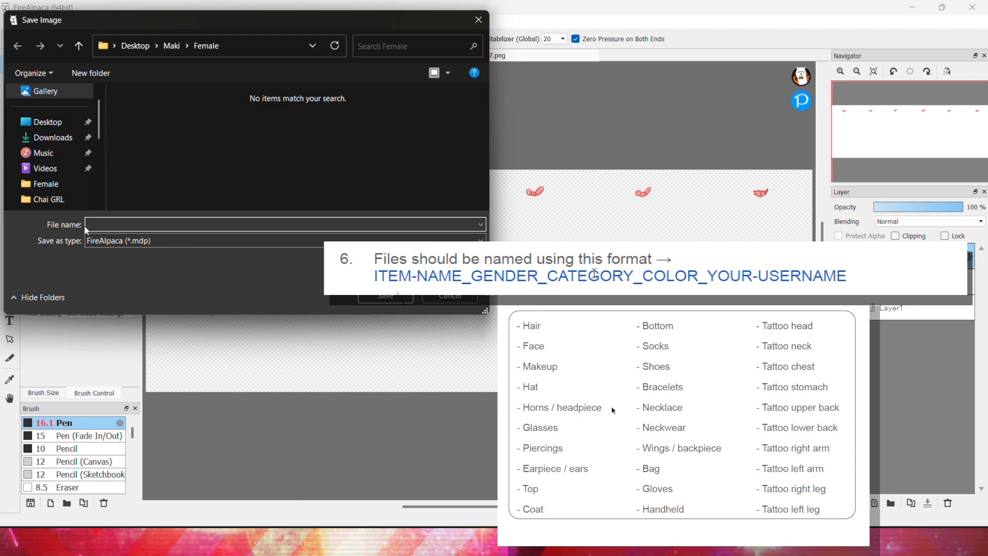
{"action": "type", "text": "Bow-"}
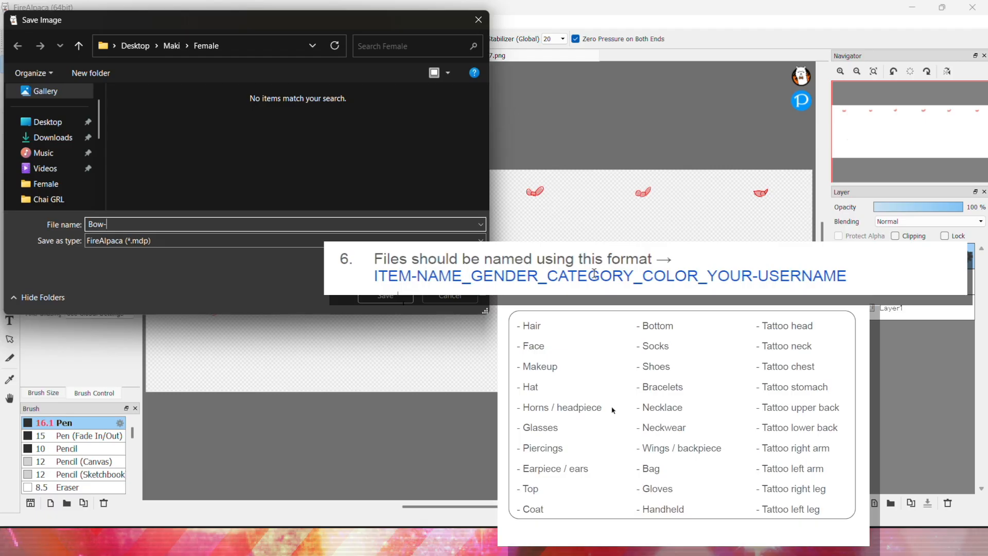
{"action": "type", "text": "Bow_"}
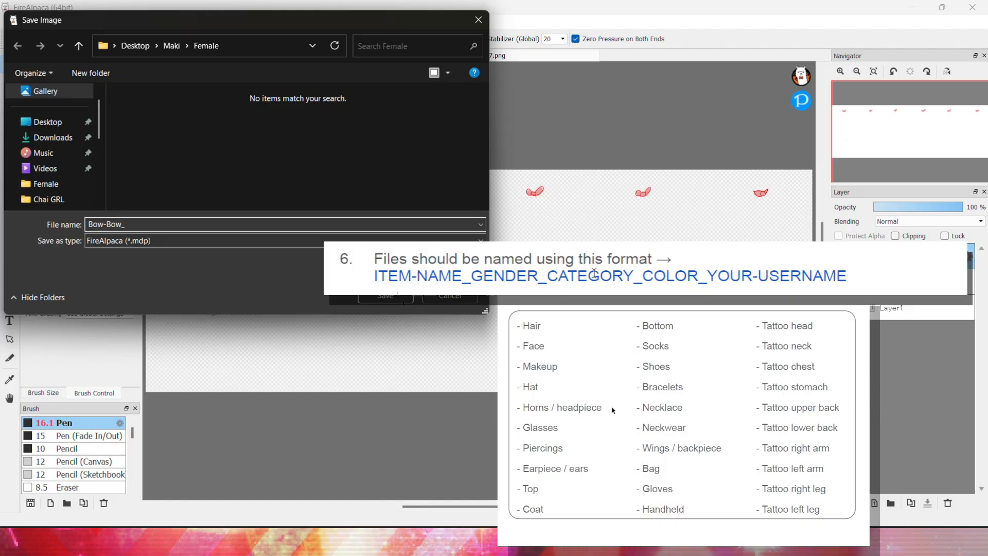
{"action": "key", "text": "ctrl+a"}
{"action": "key", "text": "BackSpace"}
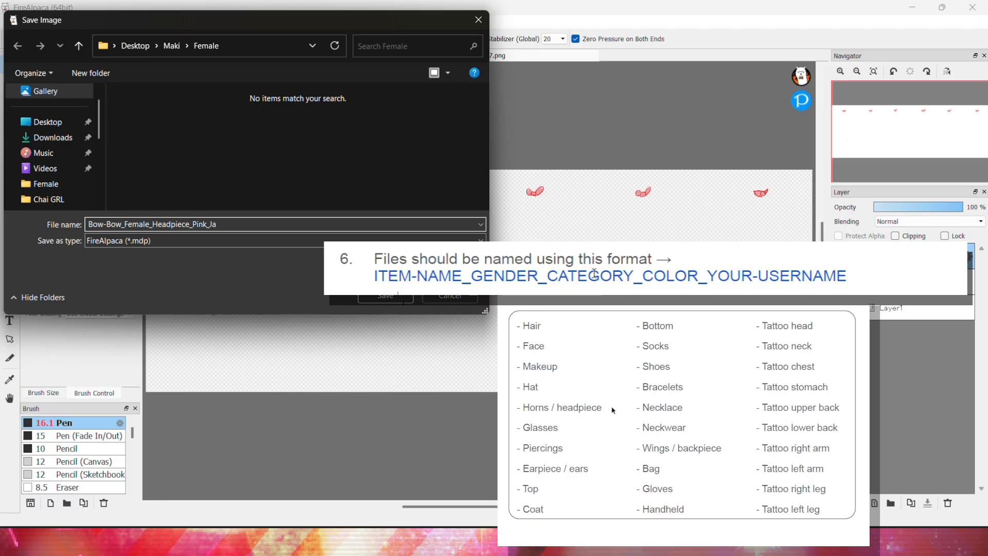
{"action": "type", "text": "e_Doll"}
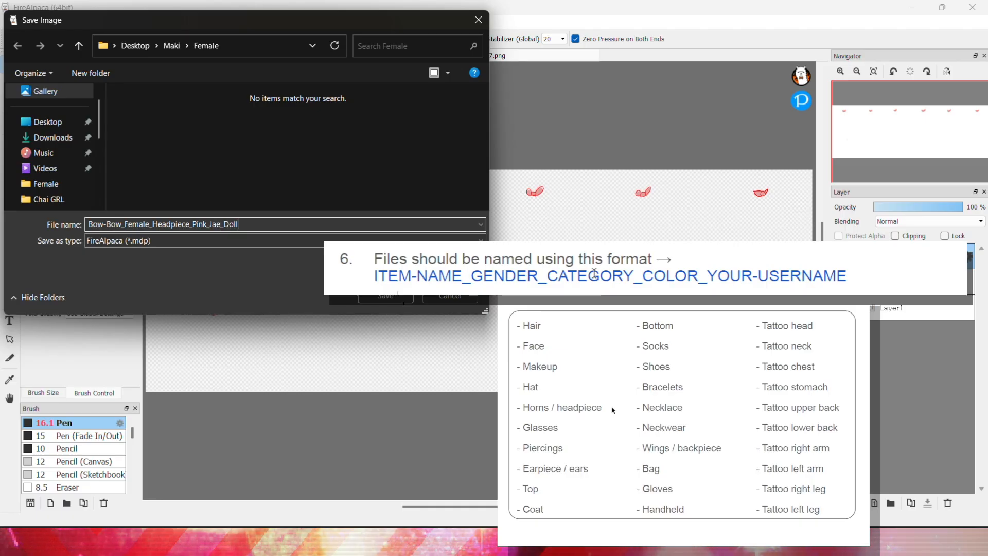
Save it as a transparent PNG in the Maki folder, accepting the layer-loss prompt
{"action": "left_click", "coordinate": [118, 240]}
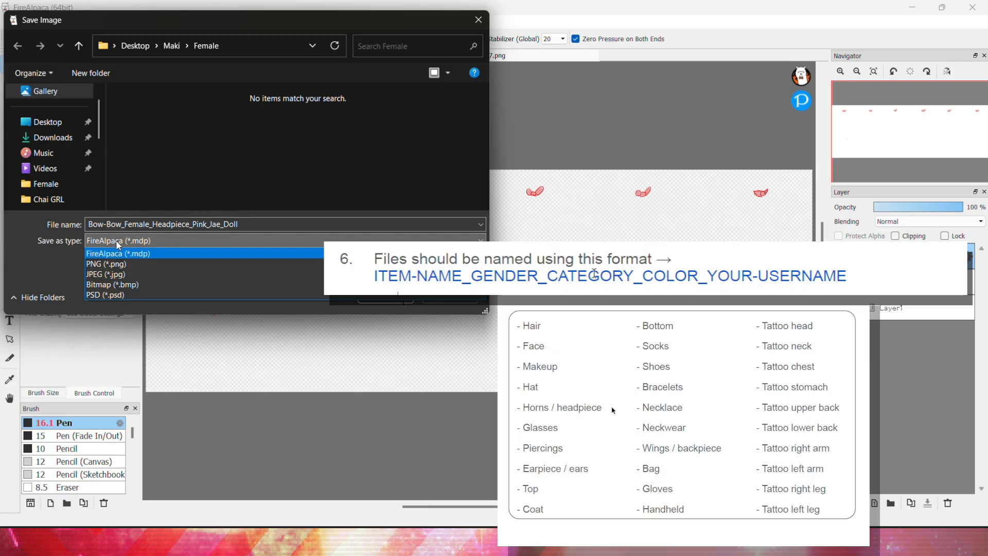
{"action": "left_click", "coordinate": [126, 264]}
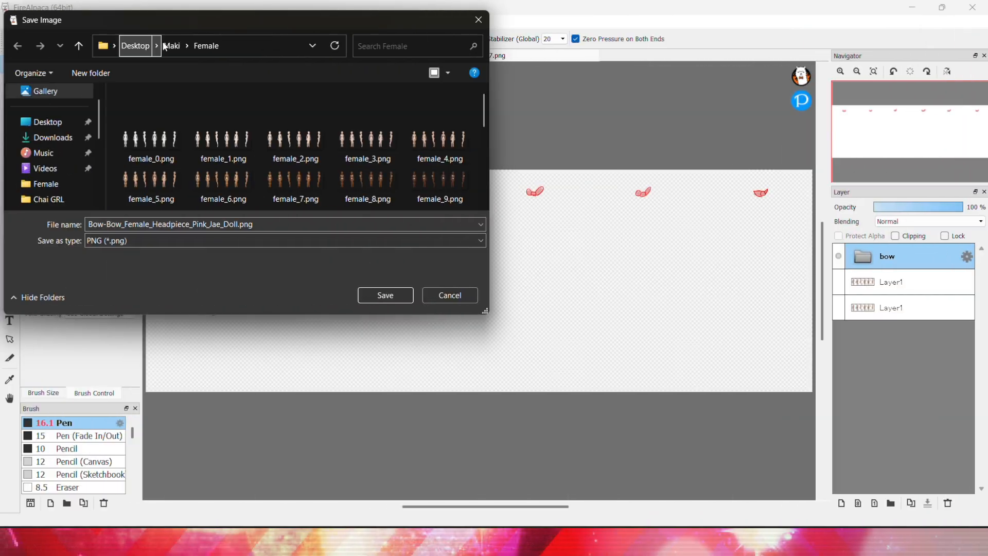
{"action": "left_click", "coordinate": [172, 46]}
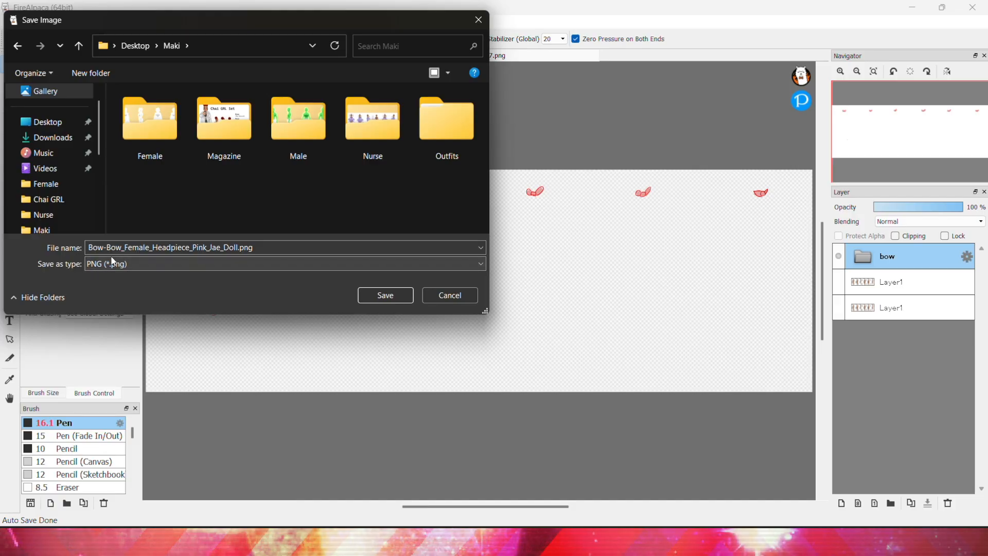
{"action": "left_click", "coordinate": [385, 294]}
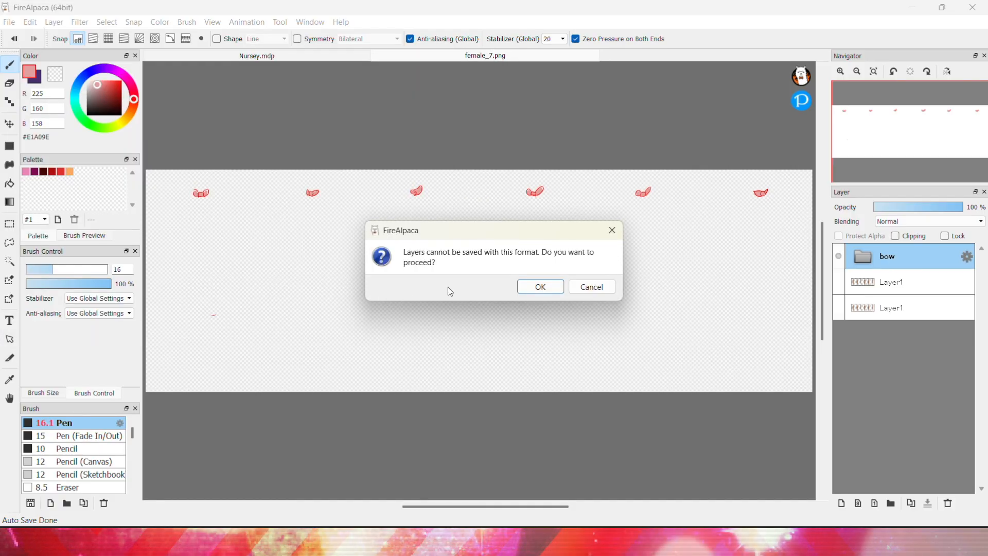
{"action": "left_click", "coordinate": [529, 286]}
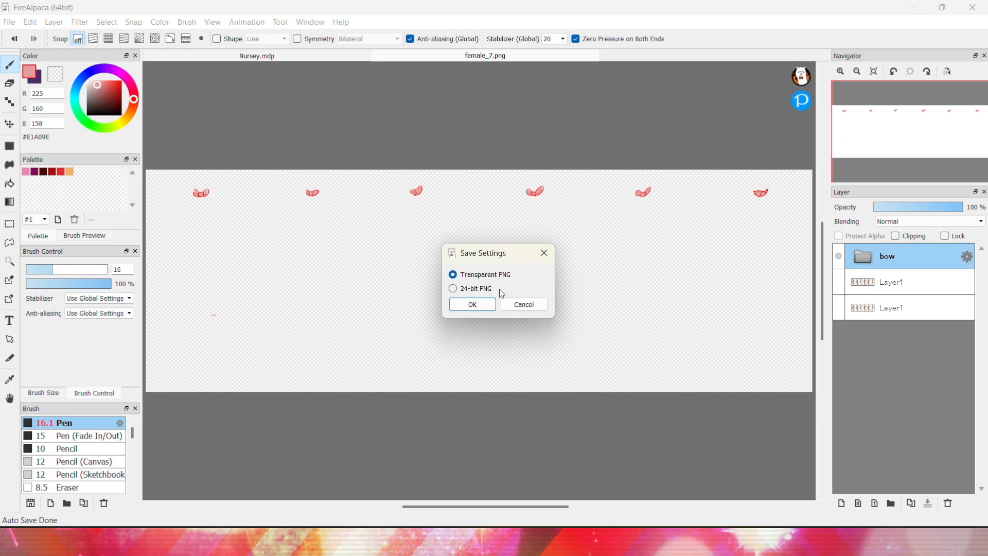
{"action": "left_click", "coordinate": [472, 305]}
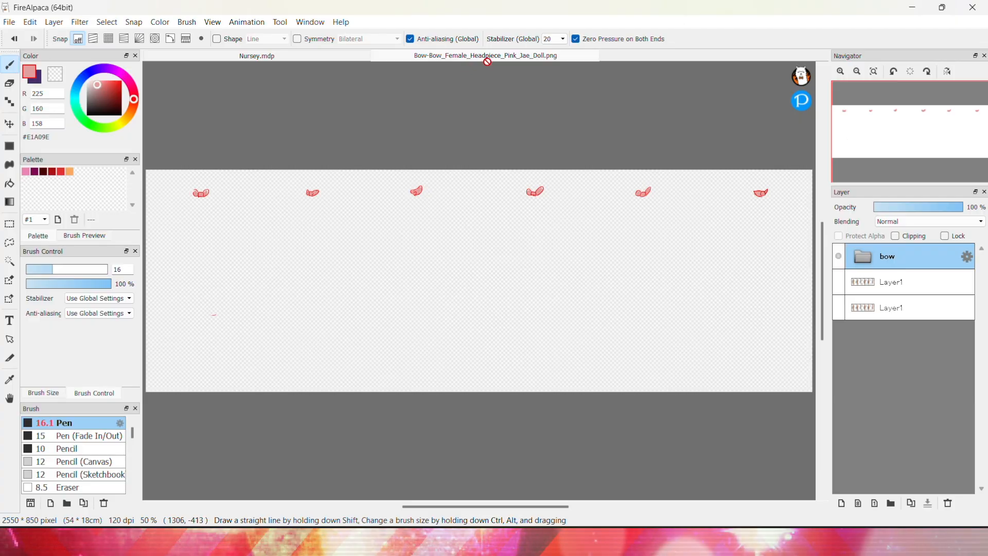
Close the bow image and open the Maki folder in File Explorer
{"action": "key", "text": "ctrl+w"}
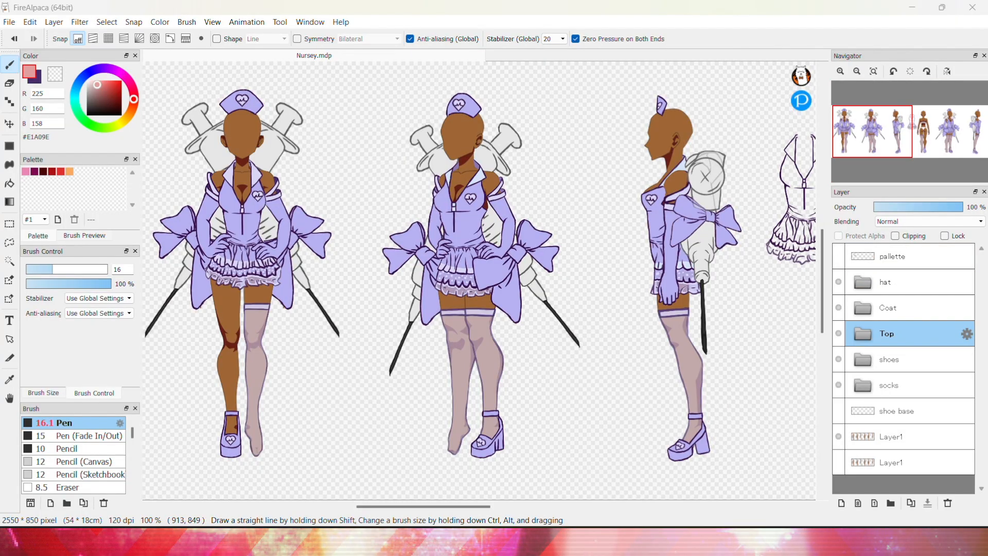
{"action": "left_click", "coordinate": [507, 540]}
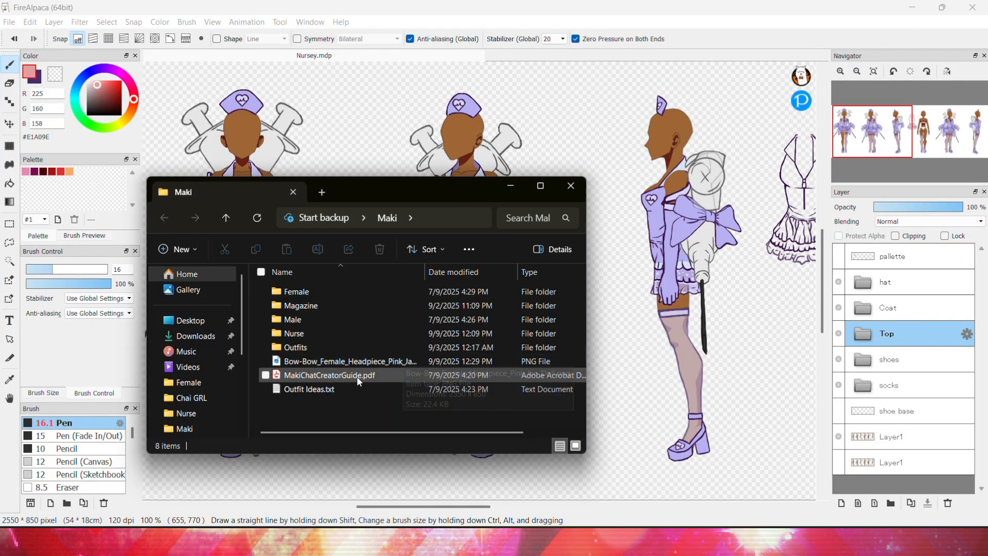
{"action": "scroll", "coordinate": [358, 378], "scroll_direction": "up", "scroll_amount": 4, "text": "ctrl"}
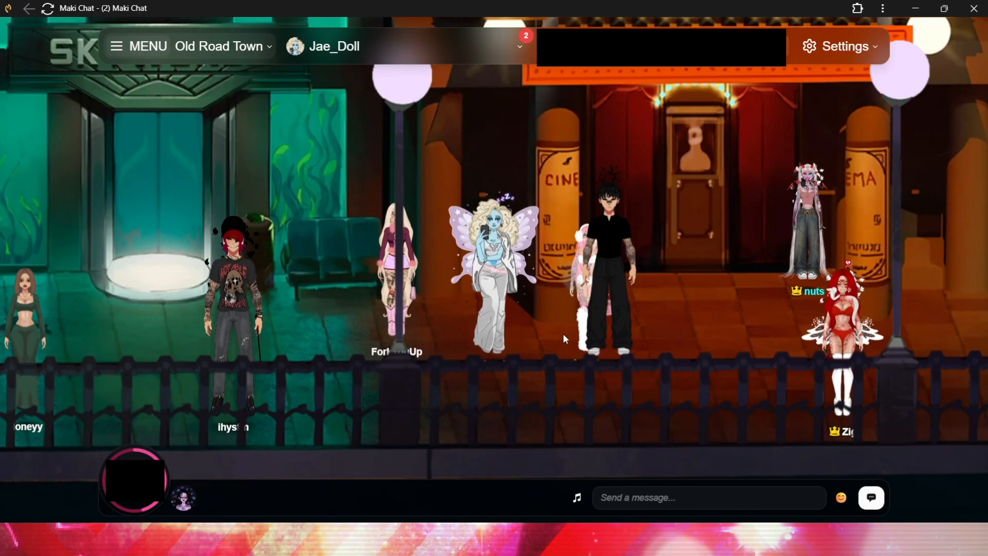
Switch to Maki Chat and open the Creator section's item preview
{"action": "left_click", "coordinate": [435, 49]}
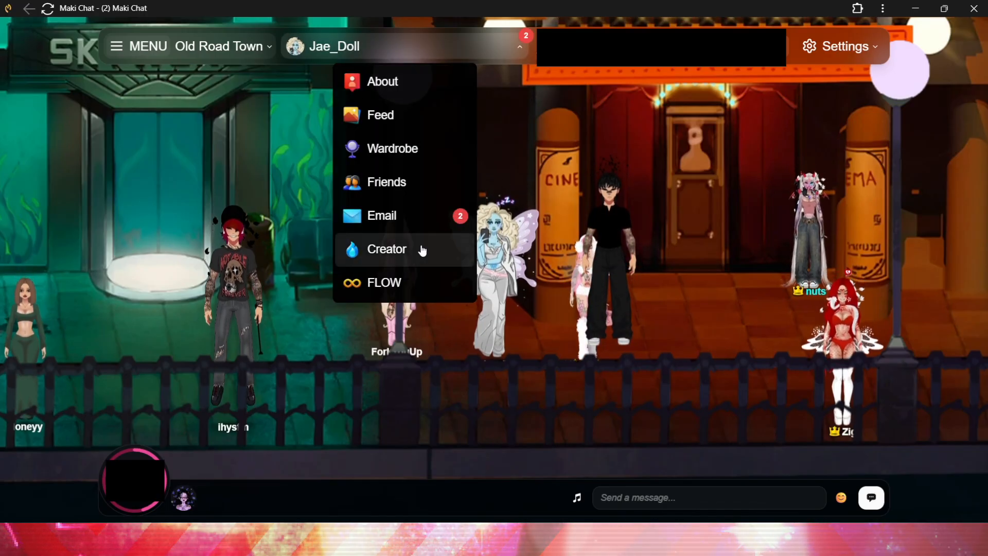
{"action": "left_click", "coordinate": [421, 249]}
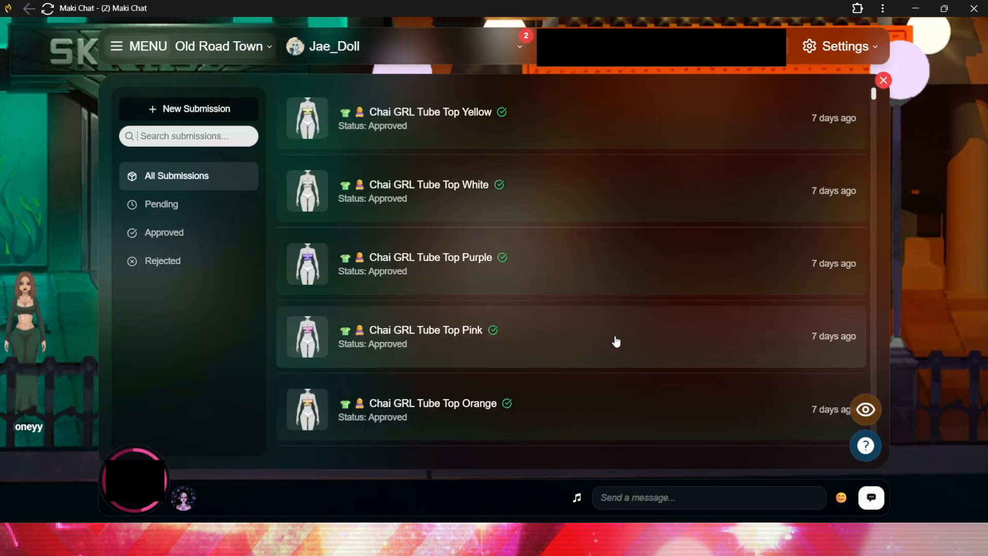
{"action": "left_click", "coordinate": [865, 410]}
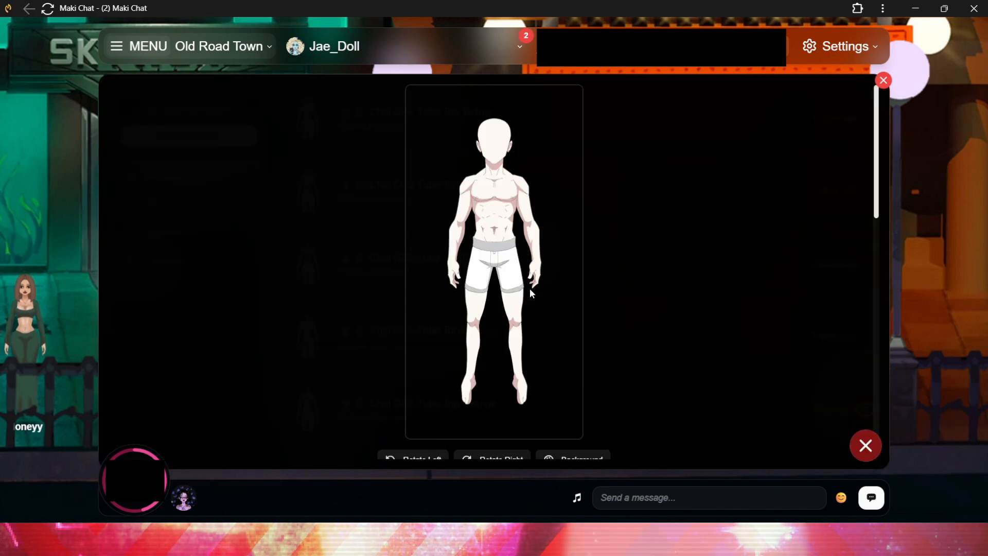
Untick Male Character in the character options to preview the female base
{"action": "scroll", "coordinate": [415, 352], "scroll_direction": "down", "scroll_amount": 2}
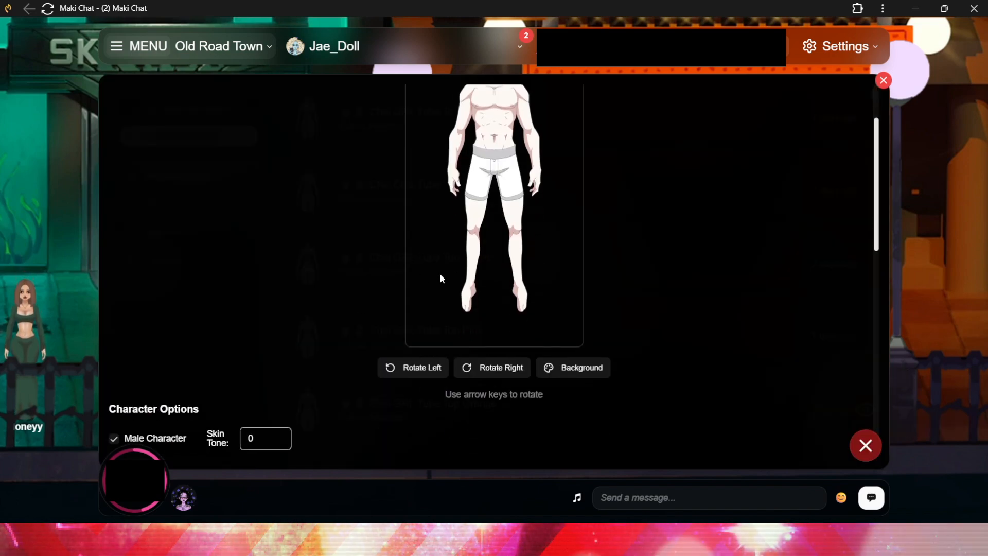
{"action": "scroll", "coordinate": [477, 245], "scroll_direction": "up", "scroll_amount": 2}
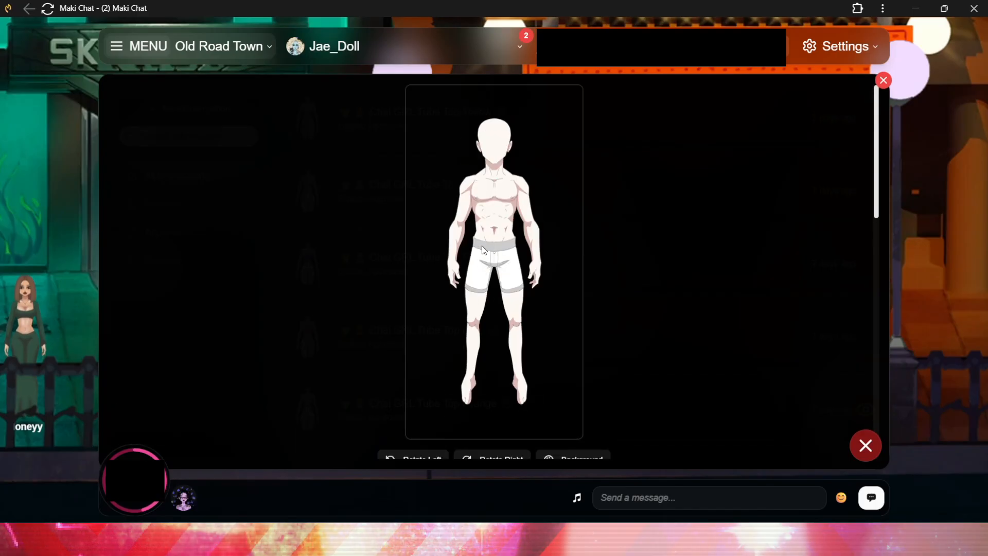
{"action": "scroll", "coordinate": [460, 234], "scroll_direction": "down", "scroll_amount": 3}
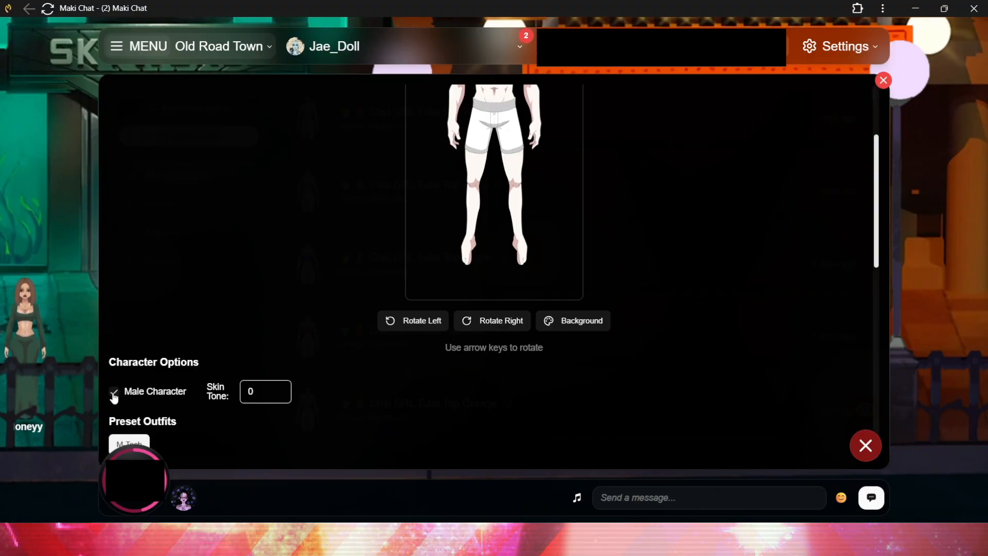
{"action": "left_click", "coordinate": [114, 393]}
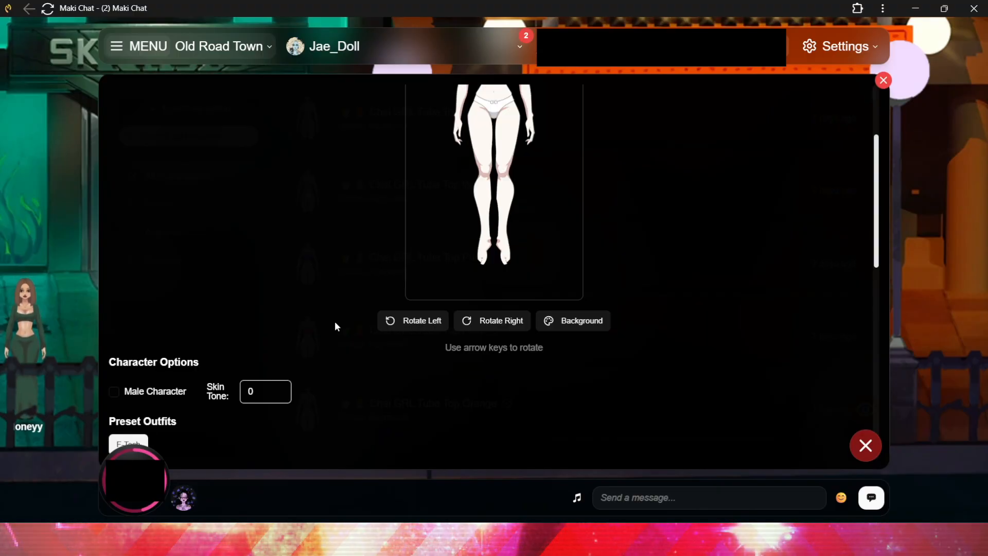
Upload the pink bow PNG from the Maki folder into the Hat slot of the item preview
{"action": "scroll", "coordinate": [335, 324], "scroll_direction": "up", "scroll_amount": 2}
{"action": "scroll", "coordinate": [334, 321], "scroll_direction": "down", "scroll_amount": 6}
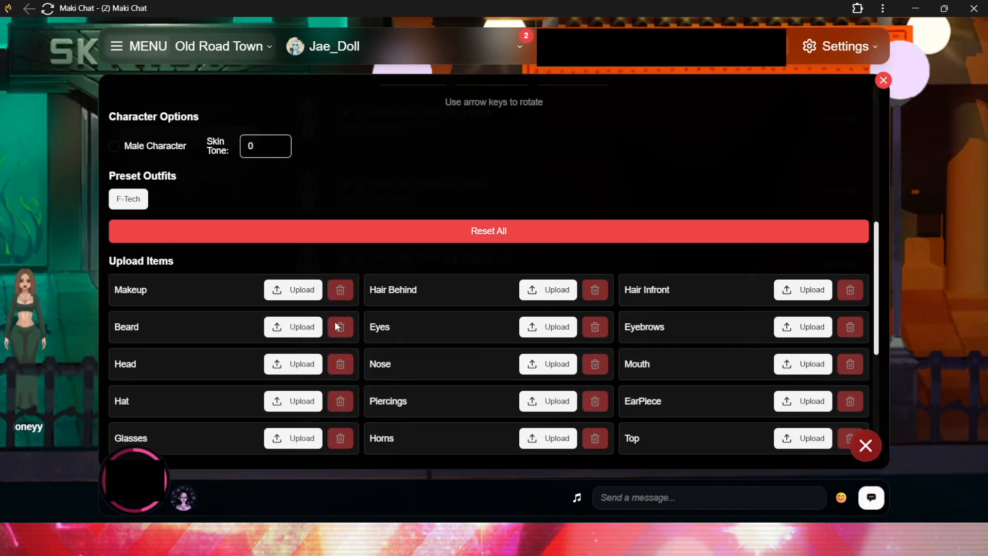
{"action": "scroll", "coordinate": [334, 321], "scroll_direction": "down", "scroll_amount": 3}
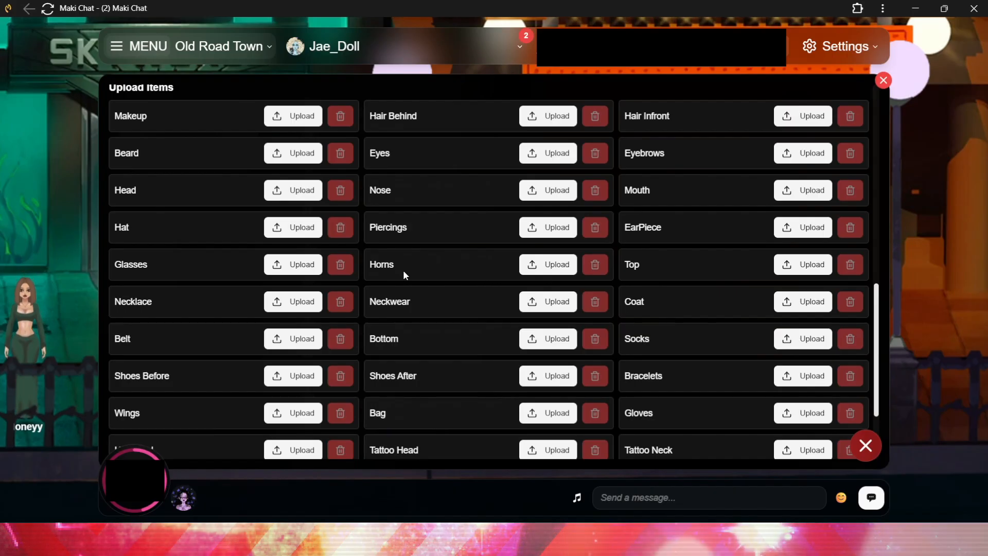
{"action": "scroll", "coordinate": [403, 269], "scroll_direction": "up", "scroll_amount": 1}
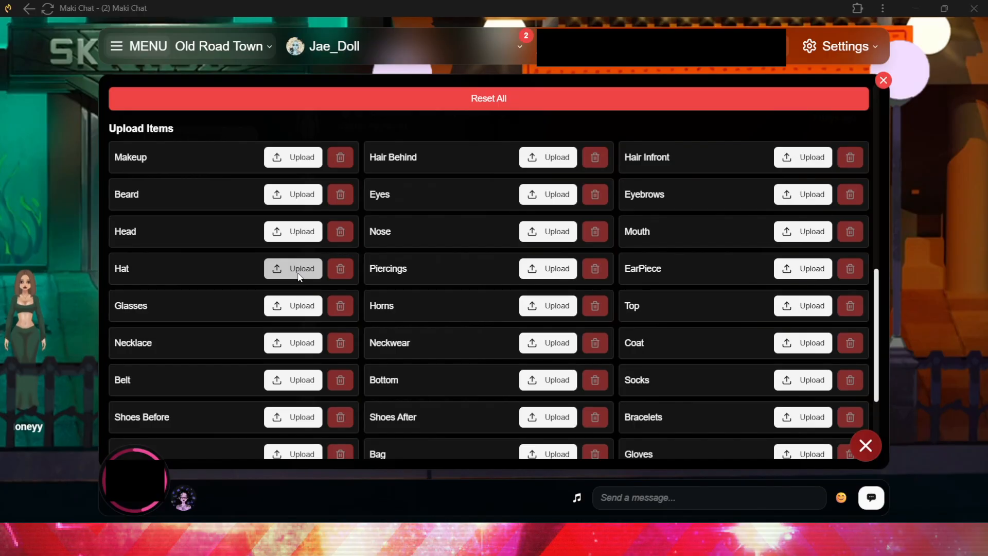
{"action": "left_click", "coordinate": [298, 273]}
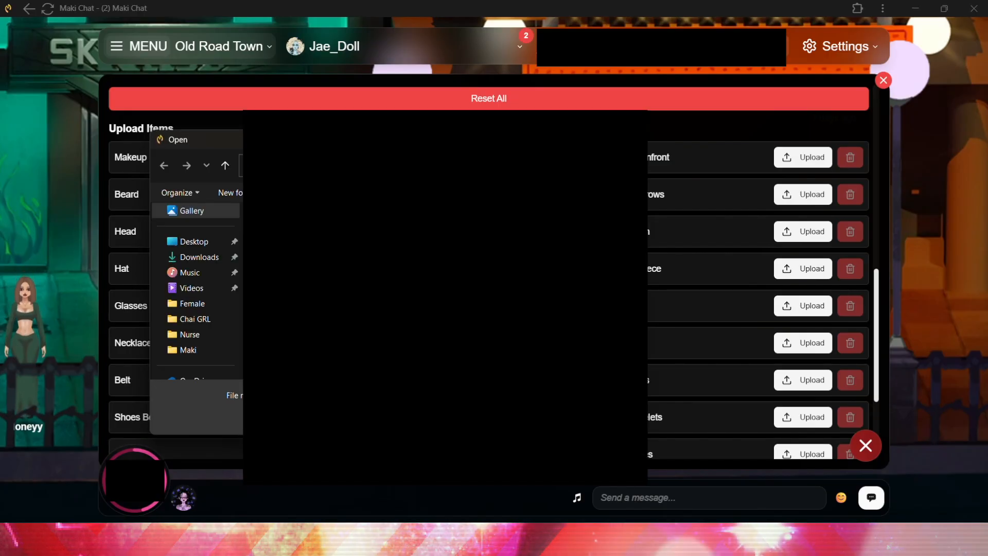
{"action": "left_click", "coordinate": [192, 350]}
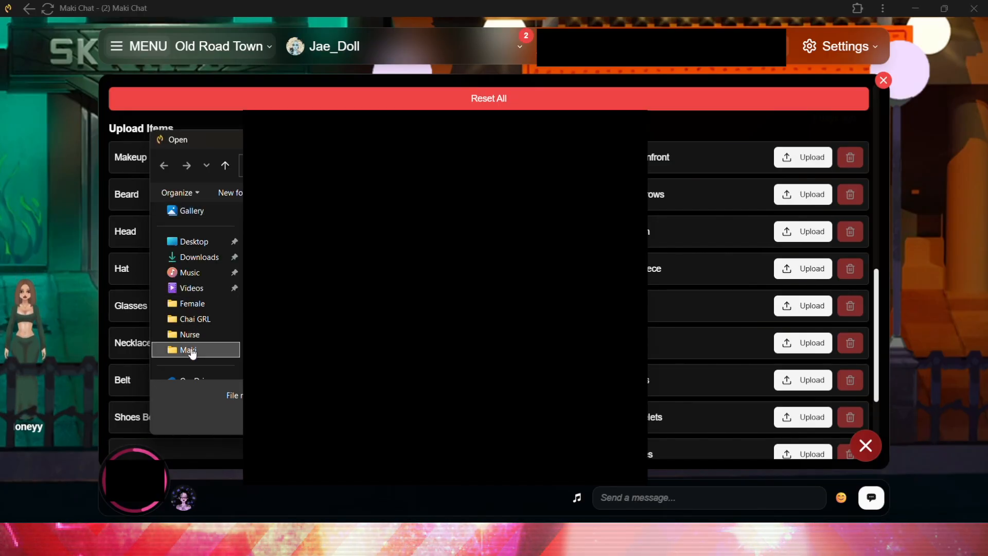
{"action": "double_click", "coordinate": [444, 347]}
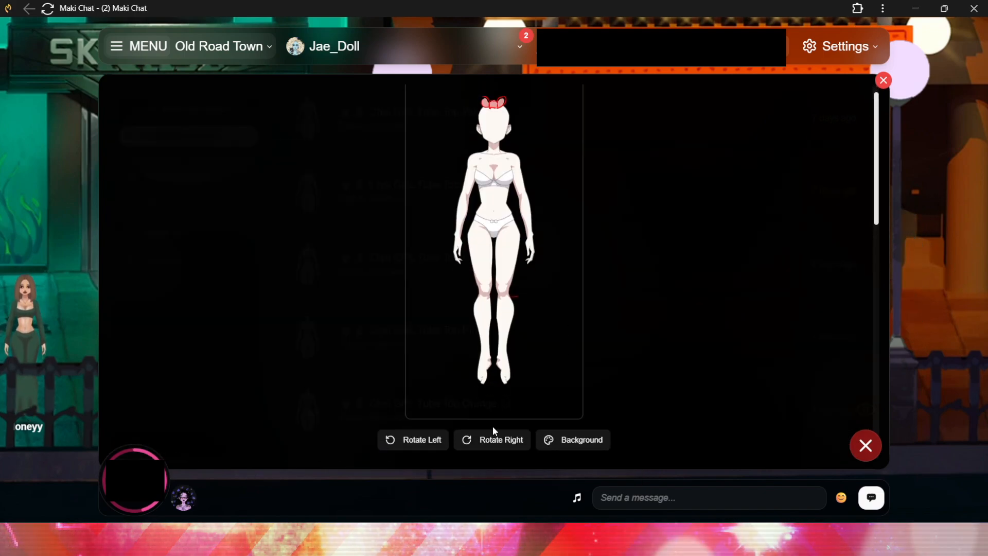
Rotate the preview character through every angle to inspect how the bow sits on the head
{"action": "left_click", "coordinate": [487, 446]}
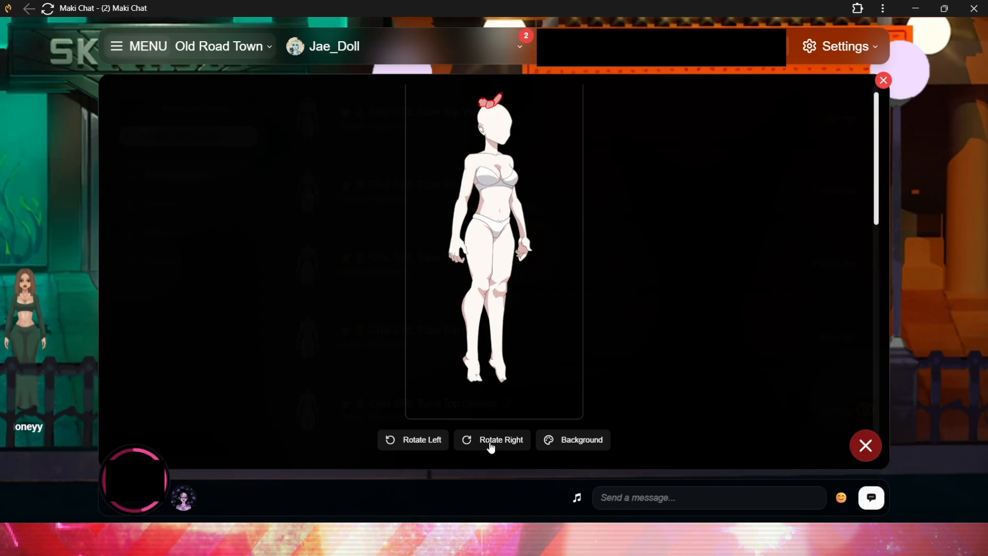
{"action": "left_click", "coordinate": [490, 446]}
{"action": "left_click", "coordinate": [490, 446]}
{"action": "left_click", "coordinate": [490, 447]}
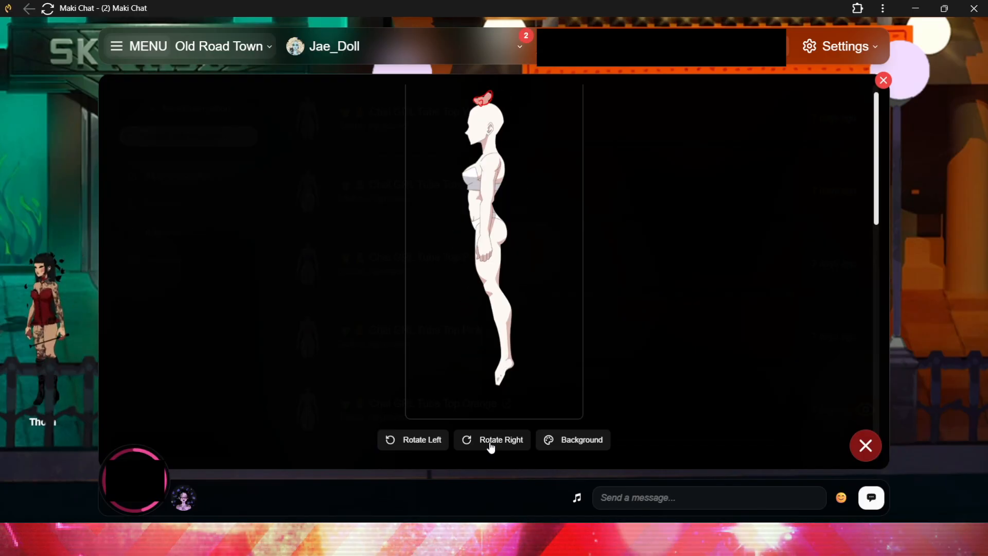
{"action": "left_click", "coordinate": [491, 447]}
{"action": "left_click", "coordinate": [491, 446]}
{"action": "left_click", "coordinate": [490, 446]}
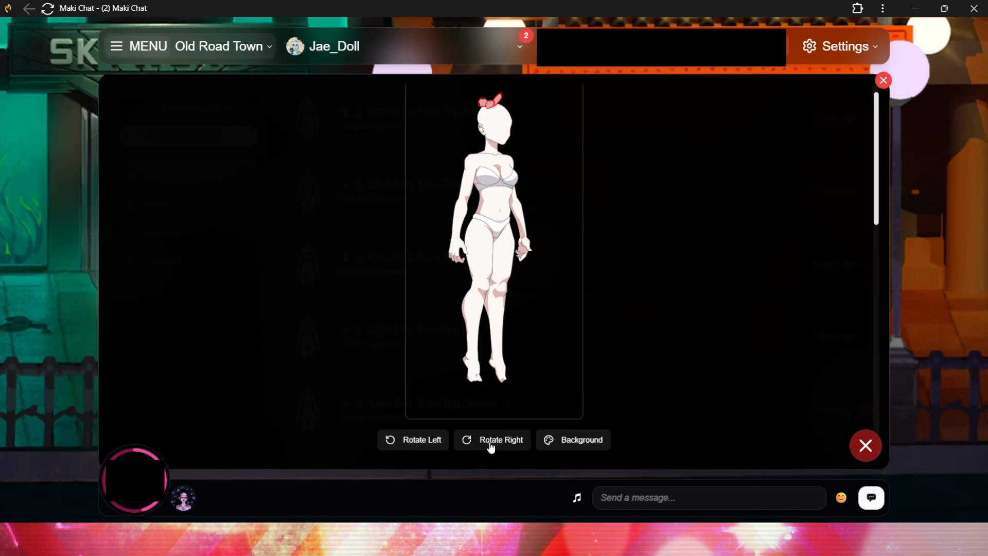
{"action": "left_click", "coordinate": [491, 447]}
{"action": "left_click", "coordinate": [490, 446]}
{"action": "left_click", "coordinate": [491, 447]}
{"action": "left_click", "coordinate": [490, 446]}
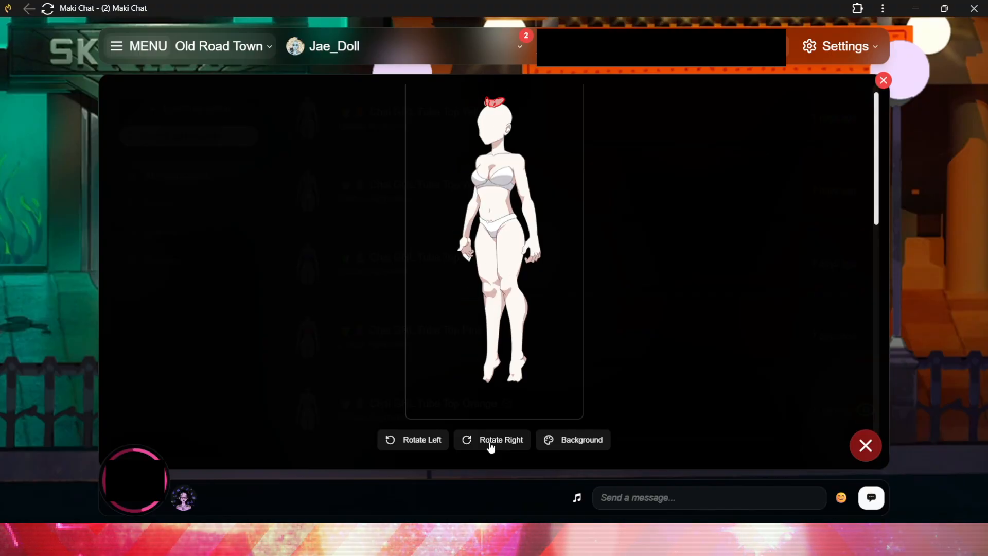
{"action": "left_click", "coordinate": [490, 447]}
{"action": "scroll", "coordinate": [572, 367], "scroll_direction": "down", "scroll_amount": 4}
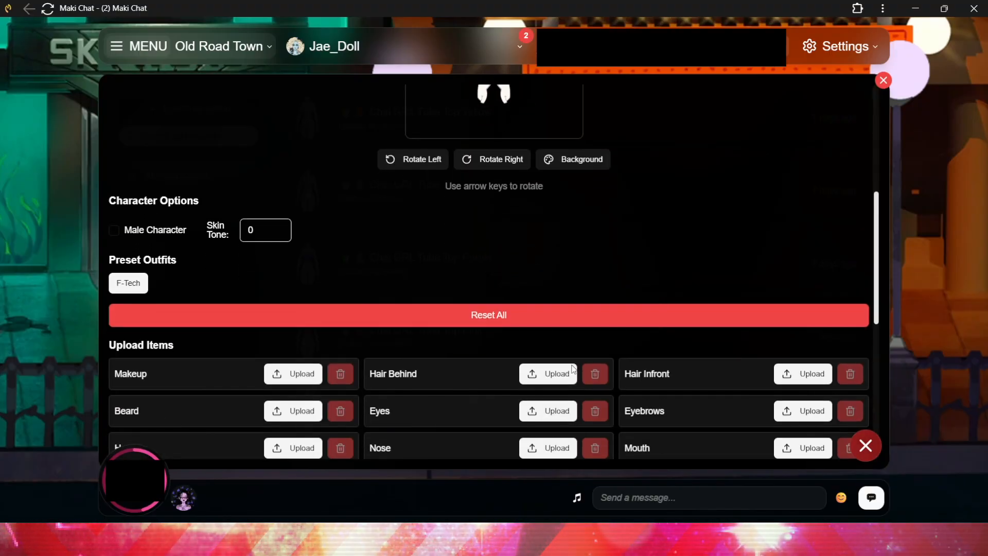
{"action": "scroll", "coordinate": [680, 207], "scroll_direction": "up", "scroll_amount": 5}
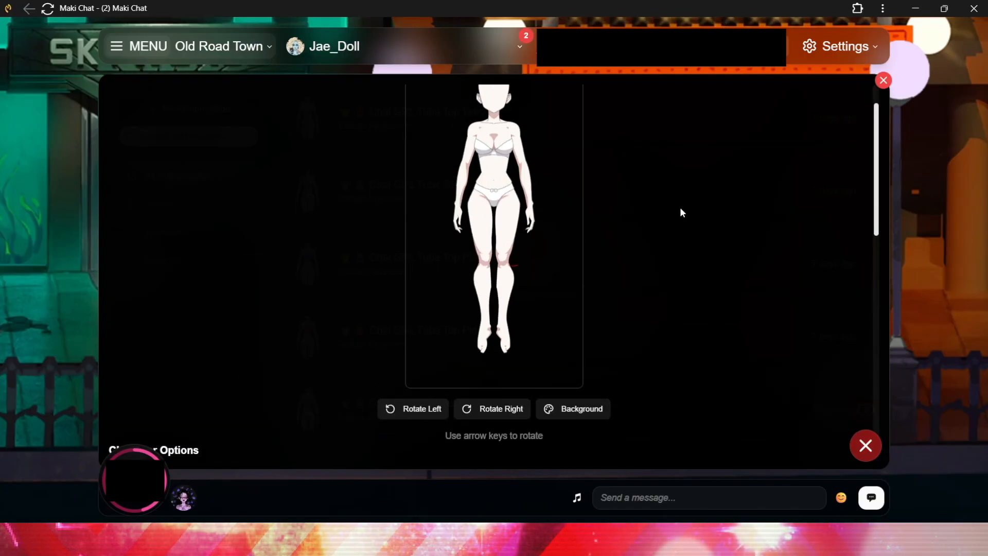
{"action": "scroll", "coordinate": [592, 216], "scroll_direction": "down", "scroll_amount": 1}
{"action": "scroll", "coordinate": [510, 230], "scroll_direction": "up", "scroll_amount": 2}
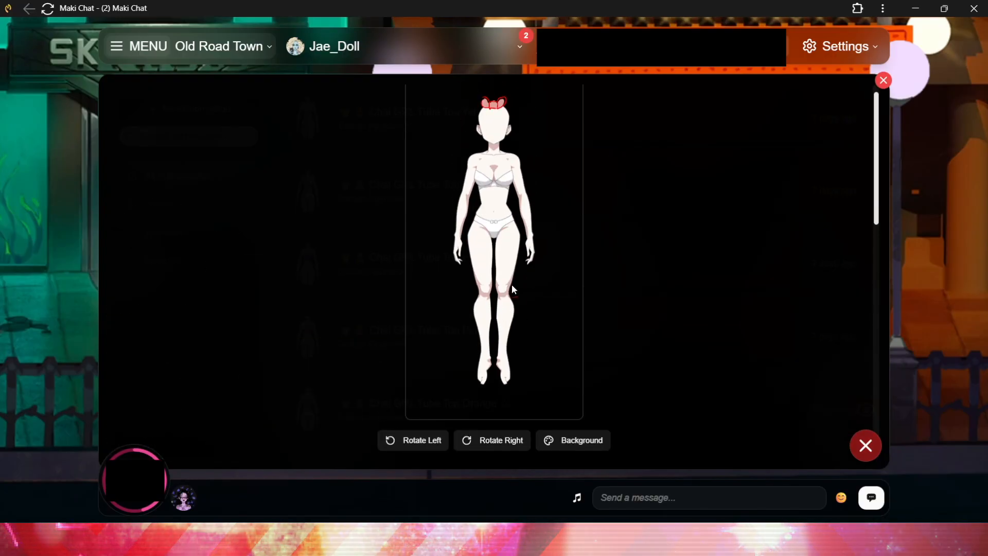
{"action": "left_click", "coordinate": [502, 447]}
{"action": "left_click", "coordinate": [502, 447]}
{"action": "left_click", "coordinate": [502, 447]}
{"action": "left_click", "coordinate": [502, 447]}
{"action": "left_click", "coordinate": [502, 447]}
{"action": "left_click", "coordinate": [502, 447]}
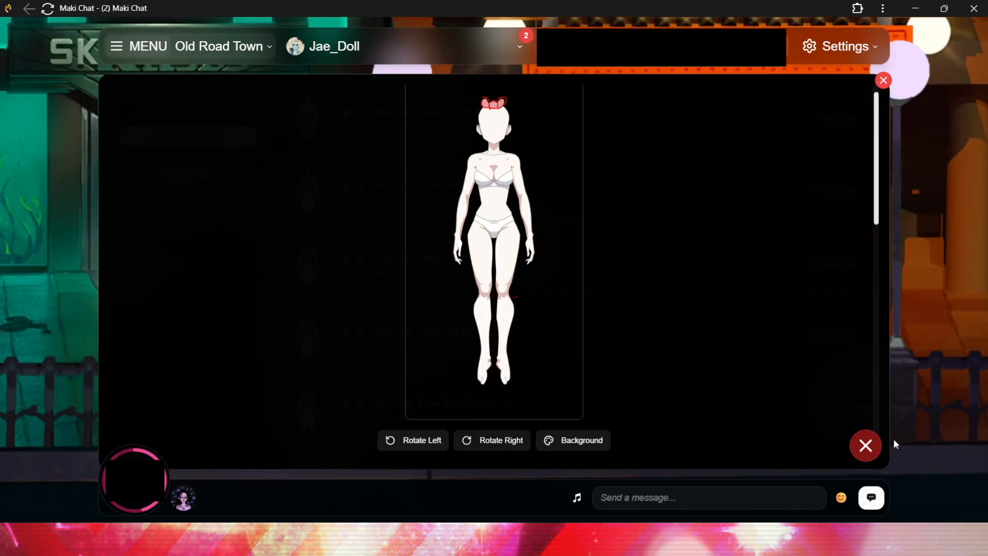
Close the preview, start a new submission and name it Bow Bow Pink
{"action": "left_click", "coordinate": [862, 453]}
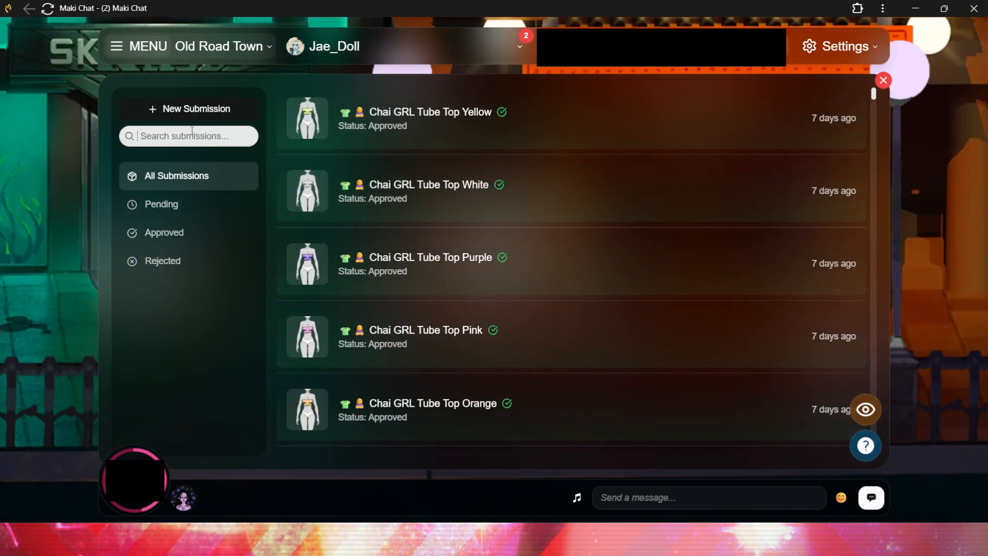
{"action": "left_click", "coordinate": [194, 109]}
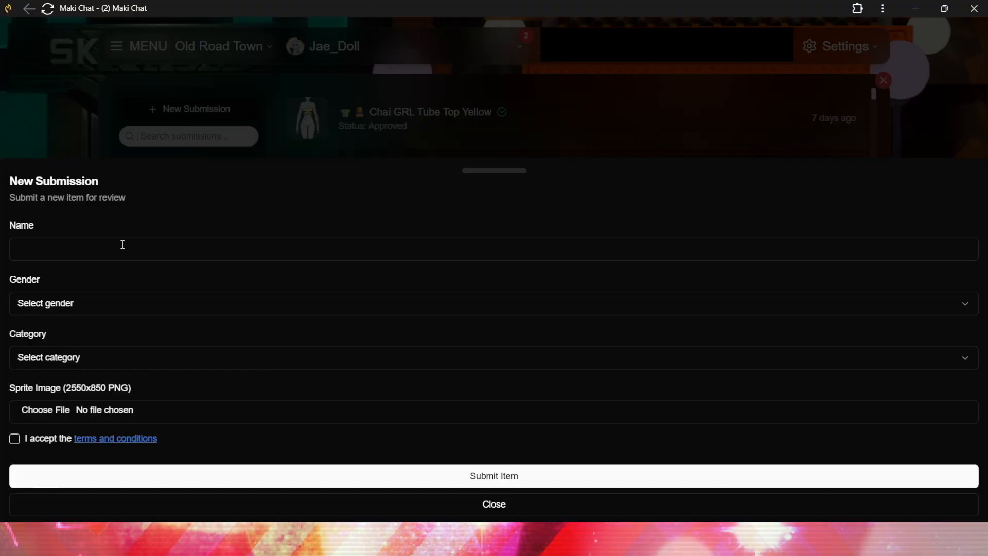
{"action": "left_click", "coordinate": [123, 244]}
{"action": "type", "text": "Bow B"}
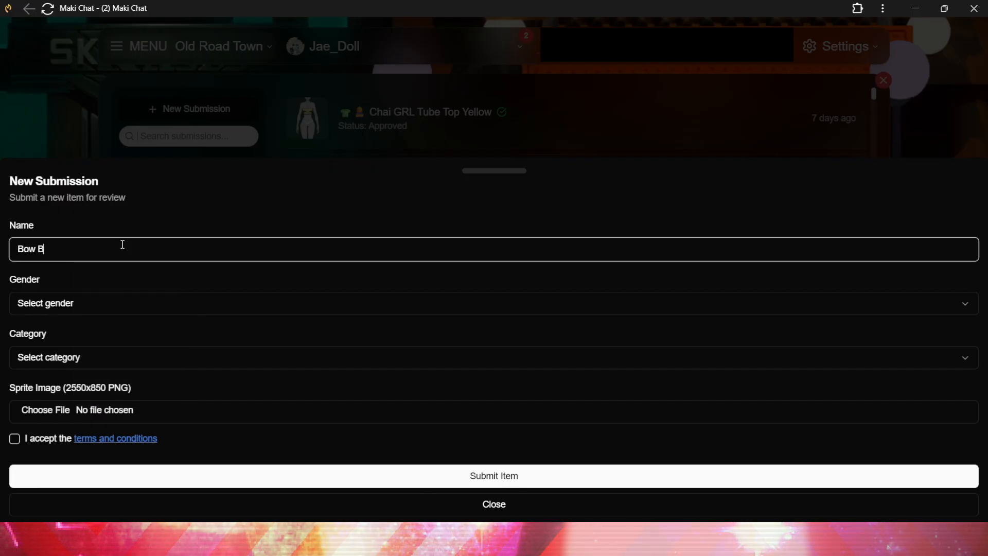
{"action": "type", "text": "ow Pink"}
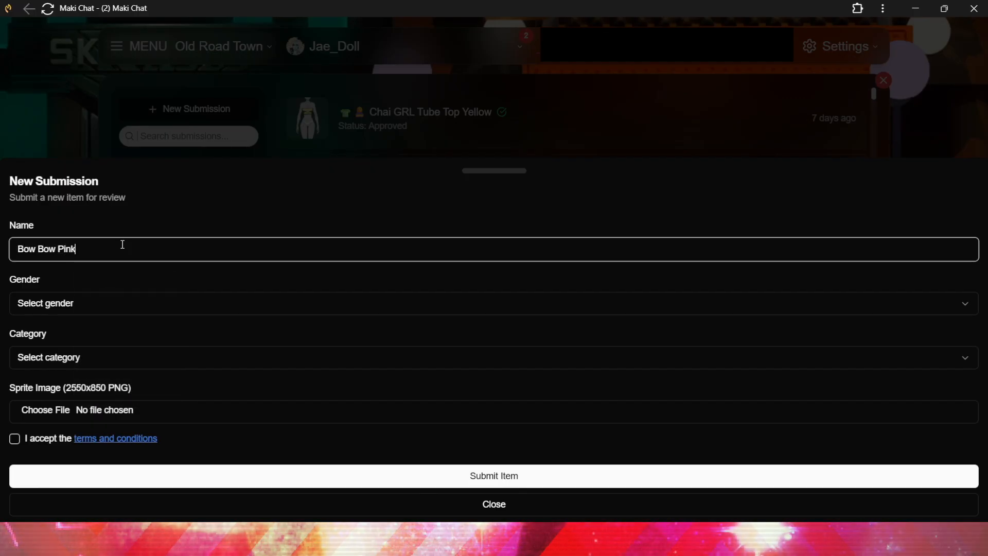
Set the submission's gender to Female and its category to Hat
{"action": "left_click", "coordinate": [121, 304]}
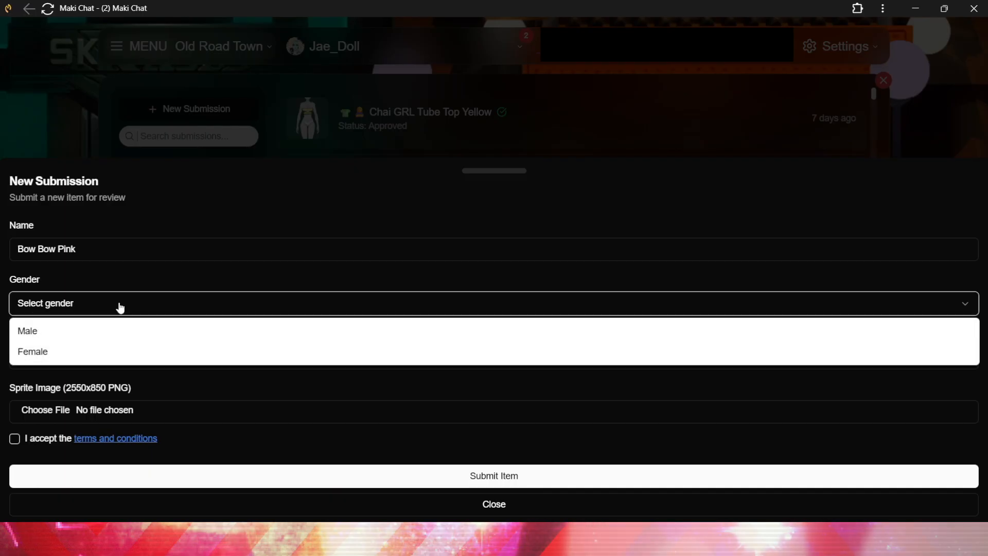
{"action": "left_click", "coordinate": [77, 350]}
{"action": "left_click", "coordinate": [86, 360]}
{"action": "scroll", "coordinate": [95, 289], "scroll_direction": "down", "scroll_amount": 2}
{"action": "left_click", "coordinate": [84, 248]}
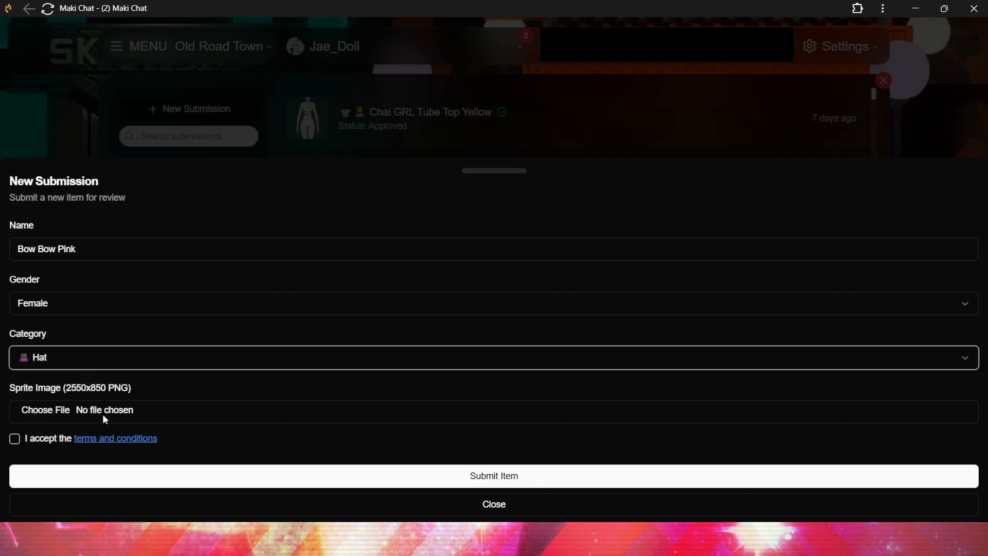
Attach the pink bow headpiece PNG from the Maki folder as the sprite image and submit the item
{"action": "left_click", "coordinate": [103, 412]}
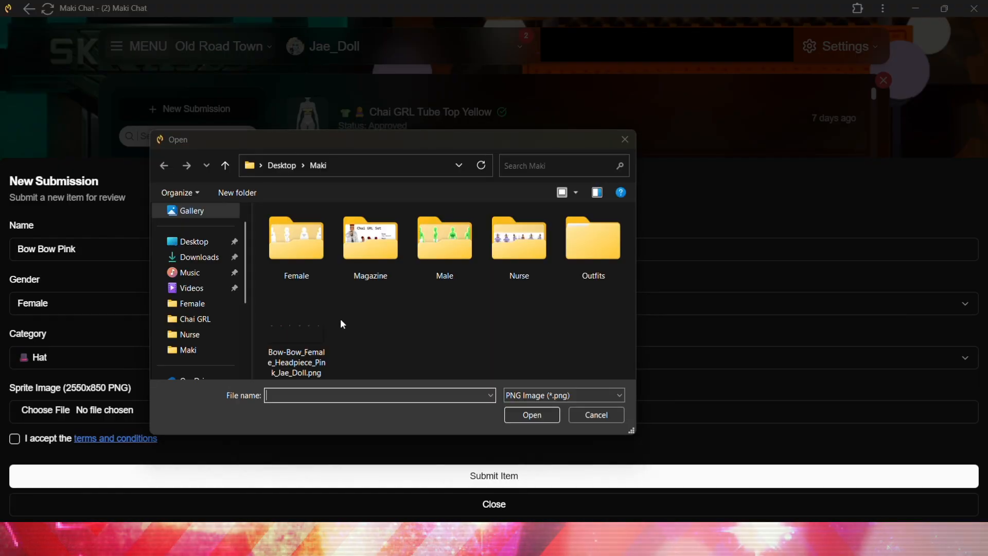
{"action": "left_click", "coordinate": [325, 334]}
{"action": "left_click", "coordinate": [530, 415]}
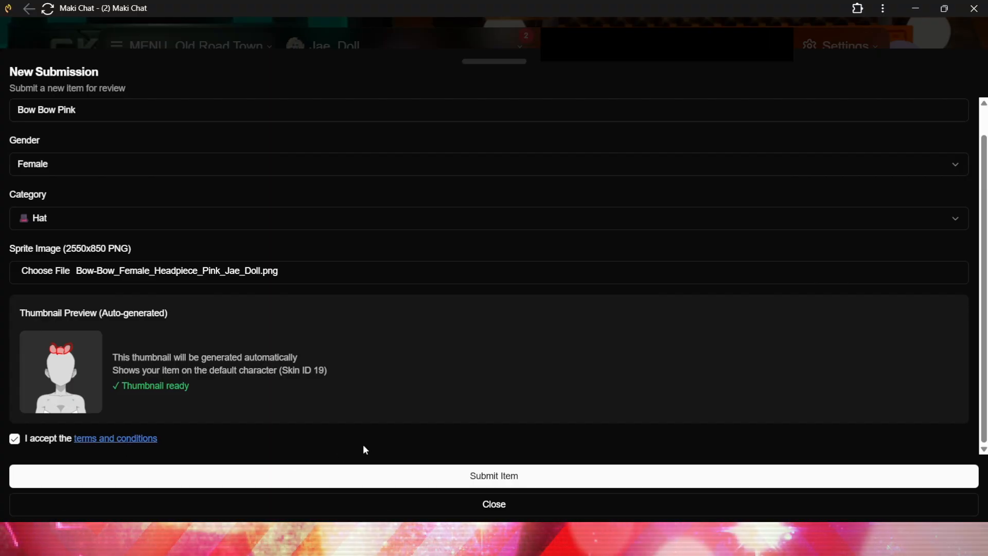
{"action": "left_click", "coordinate": [486, 479]}
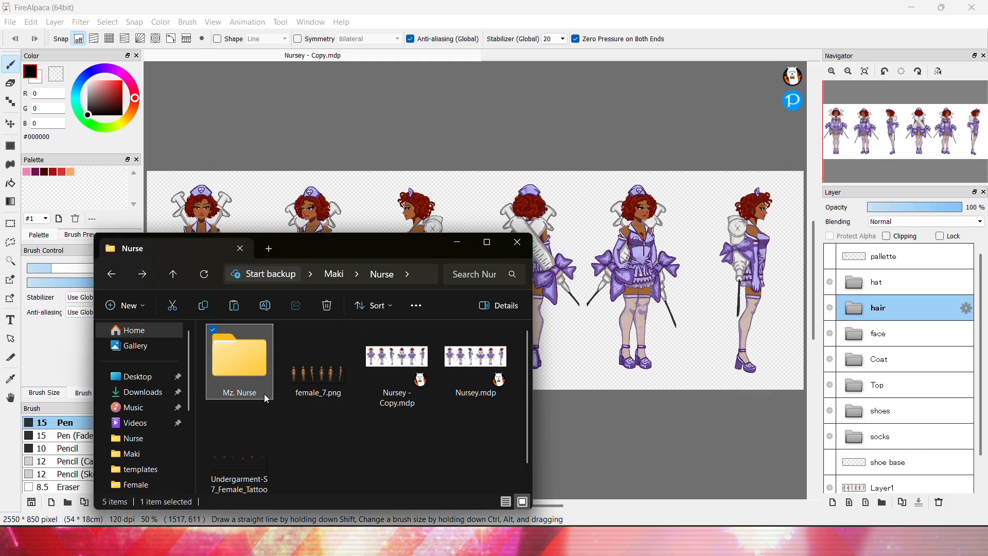
Open the Mz. Nurse folder in File Explorer and browse its contents
{"action": "double_click", "coordinate": [243, 374]}
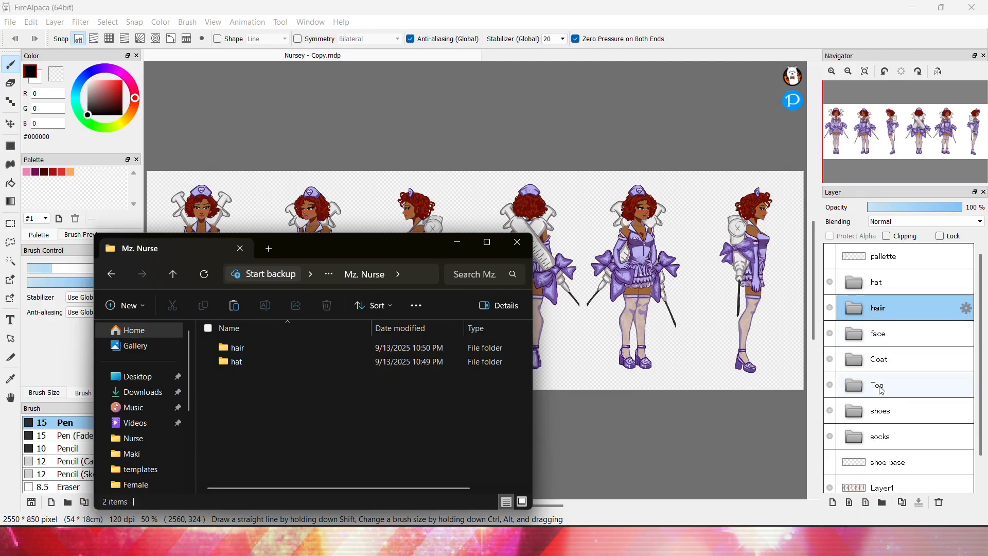
{"action": "right_click", "coordinate": [344, 394]}
{"action": "left_click", "coordinate": [388, 383]}
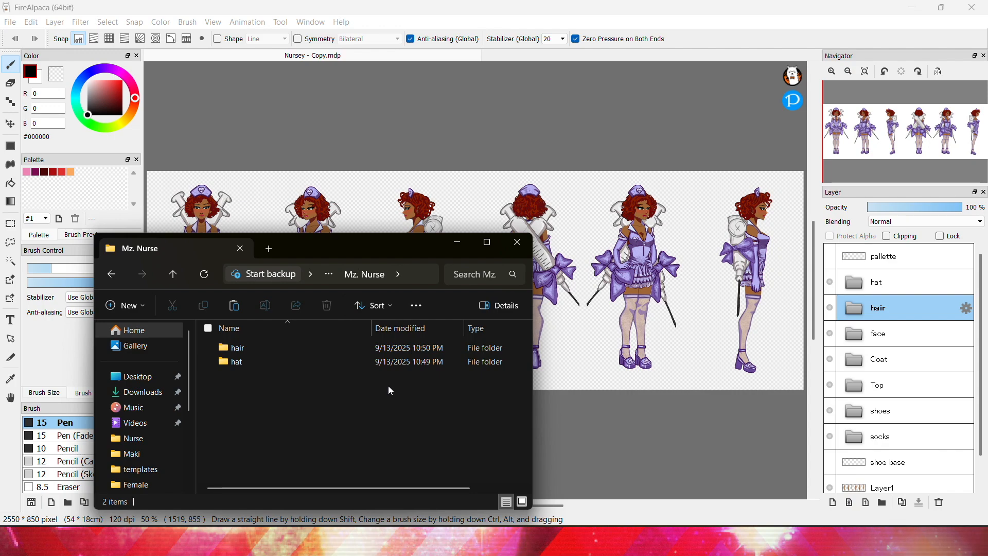
{"action": "left_click", "coordinate": [345, 450]}
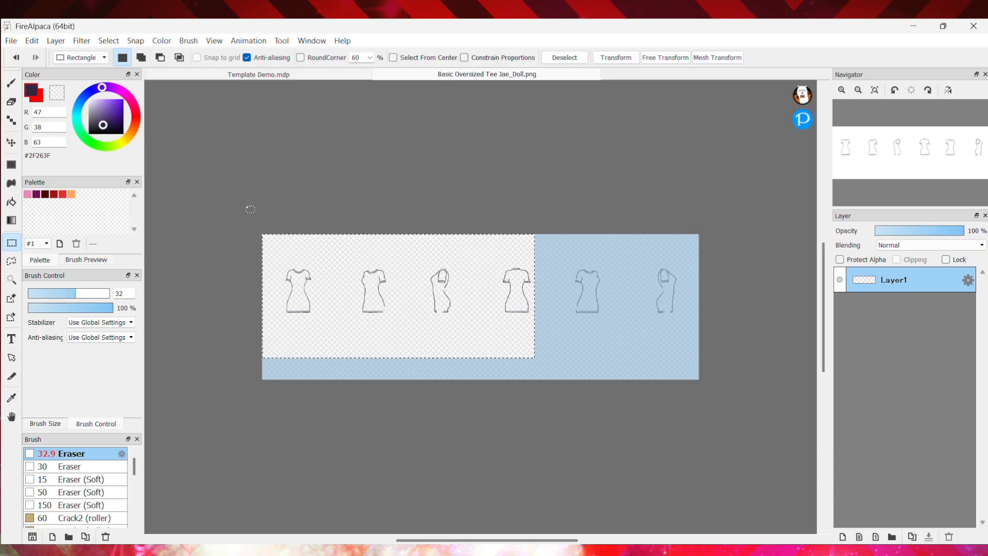
Select the lower Layer2 in the template file and add a new layer
{"action": "left_click", "coordinate": [256, 247]}
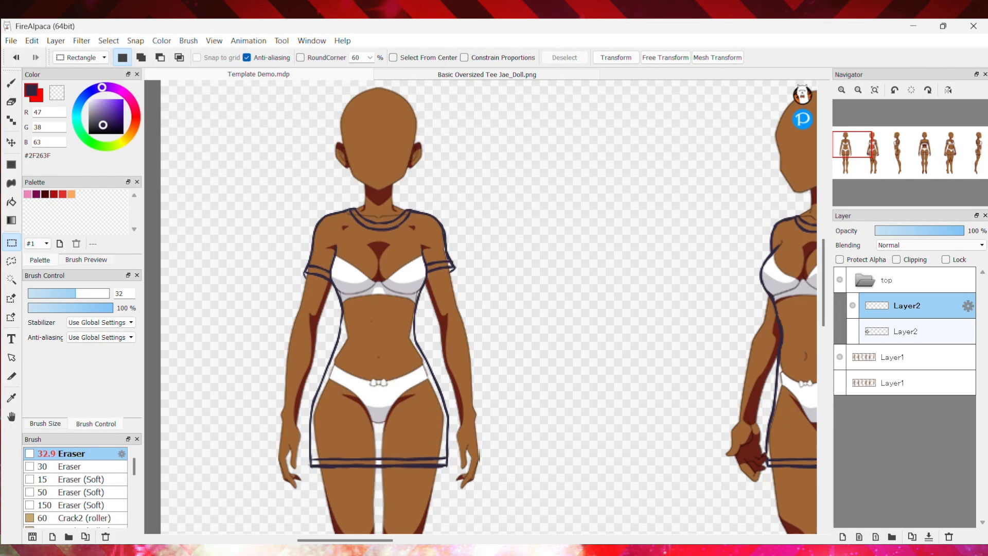
{"action": "left_click", "coordinate": [889, 335]}
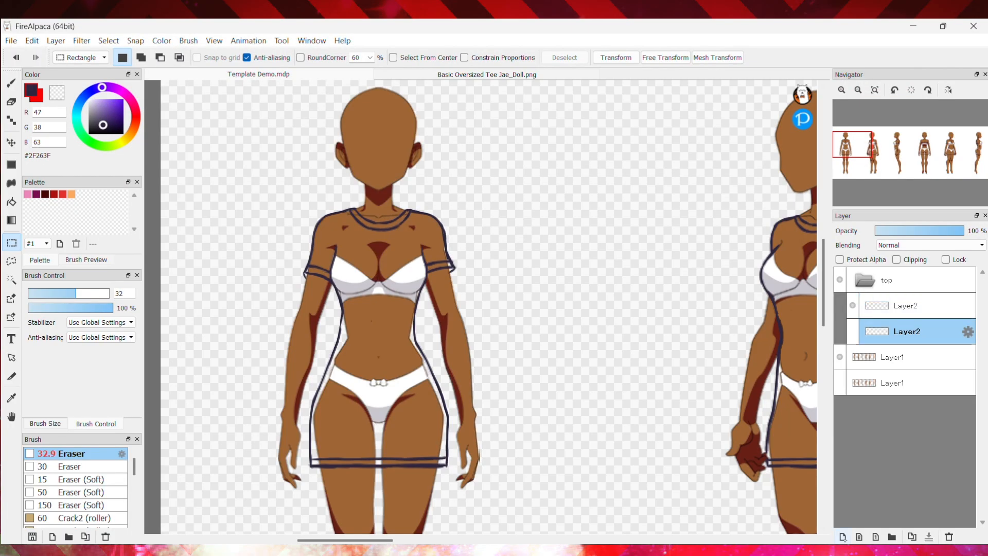
{"action": "left_click", "coordinate": [843, 537]}
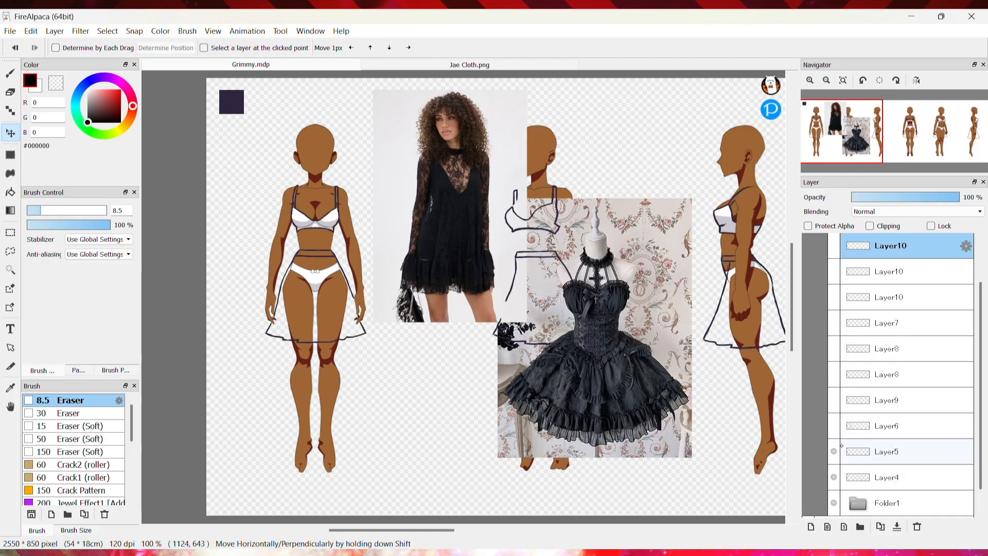
{"action": "left_click", "coordinate": [905, 271]}
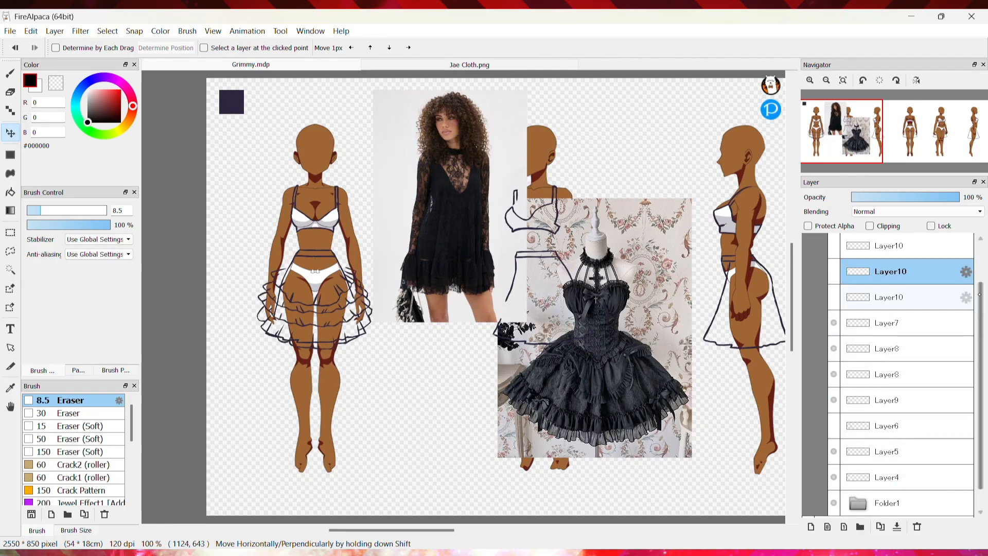
Toggle the visibility of two reference layers and select Layer7
{"action": "scroll", "coordinate": [906, 289], "scroll_direction": "up", "scroll_amount": 2}
{"action": "left_click", "coordinate": [833, 322]}
{"action": "left_click", "coordinate": [834, 348]}
{"action": "scroll", "coordinate": [875, 317], "scroll_direction": "down", "scroll_amount": 3}
{"action": "left_click", "coordinate": [889, 378]}
{"action": "left_click", "coordinate": [889, 301]}
{"action": "scroll", "coordinate": [463, 297], "scroll_direction": "up", "scroll_amount": 2}
{"action": "left_click_drag", "start_coordinate": [397, 530], "coordinate": [356, 530]}
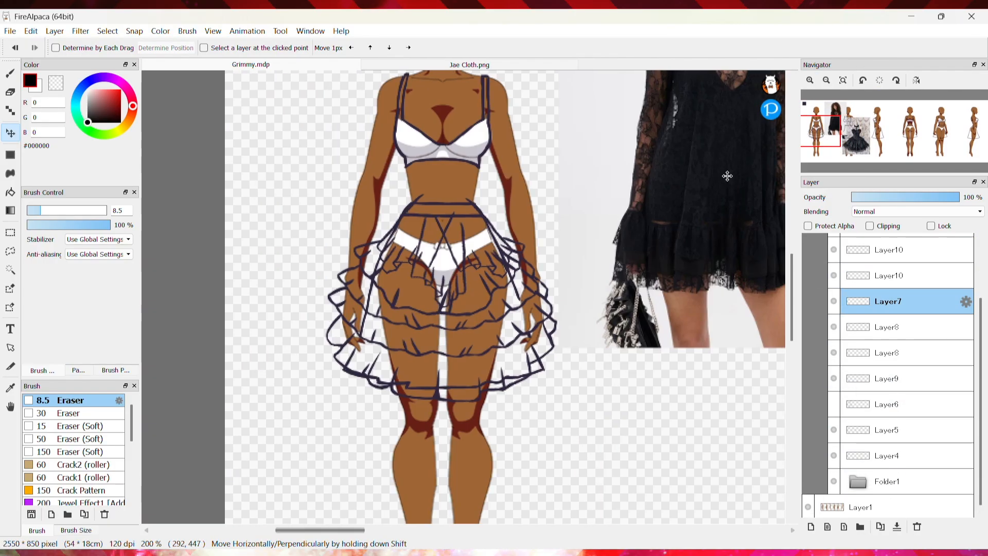
Select Layer5 and erase stray skirt lines around the legs with the Eraser at size 48
{"action": "scroll", "coordinate": [474, 295], "scroll_direction": "up", "scroll_amount": 1}
{"action": "left_click", "coordinate": [10, 92]}
{"action": "left_click", "coordinate": [888, 430]}
{"action": "left_click_drag", "start_coordinate": [308, 421], "coordinate": [353, 428]}
{"action": "left_click", "coordinate": [86, 211]}
{"action": "mouse_move", "coordinate": [368, 427]}
{"action": "left_mouse_down"}
{"action": "mouse_move", "coordinate": [402, 435]}
{"action": "mouse_move", "coordinate": [554, 404]}
{"action": "left_mouse_up"}
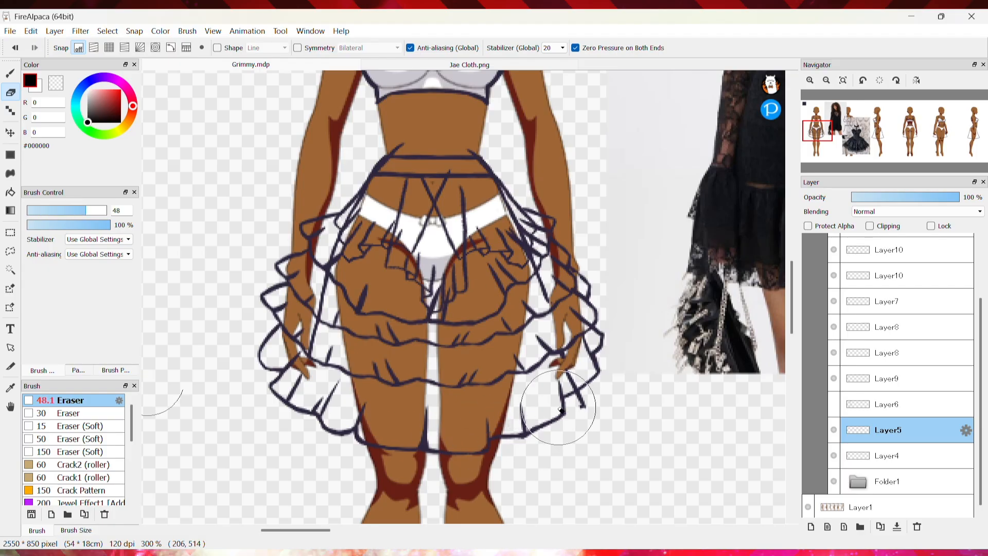
{"action": "left_click_drag", "start_coordinate": [538, 361], "coordinate": [542, 307]}
{"action": "left_click_drag", "start_coordinate": [312, 349], "coordinate": [334, 261]}
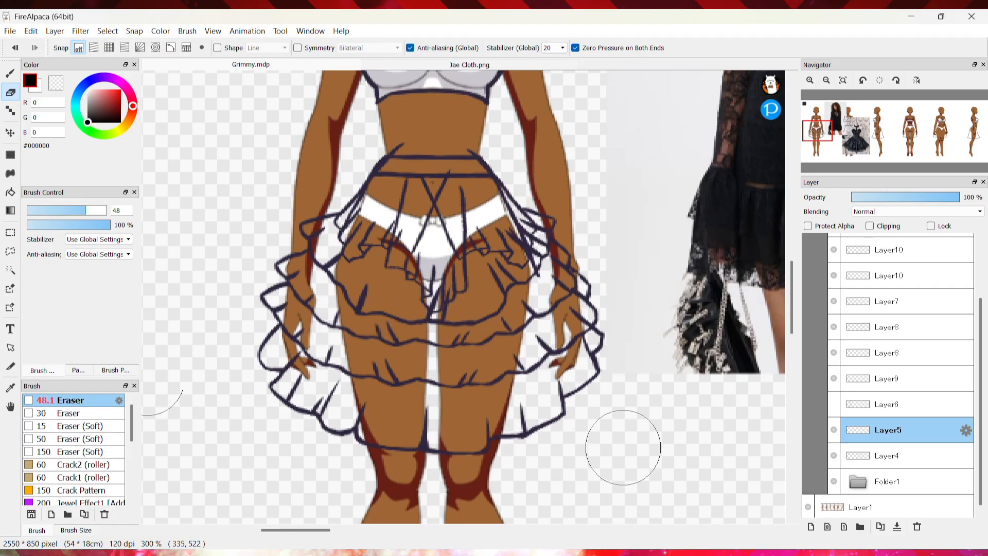
Switch among the Layer10 layers and erase overlapping lines at the waistband
{"action": "left_click", "coordinate": [888, 378]}
{"action": "scroll", "coordinate": [952, 343], "scroll_direction": "up", "scroll_amount": 3}
{"action": "left_click", "coordinate": [888, 349]}
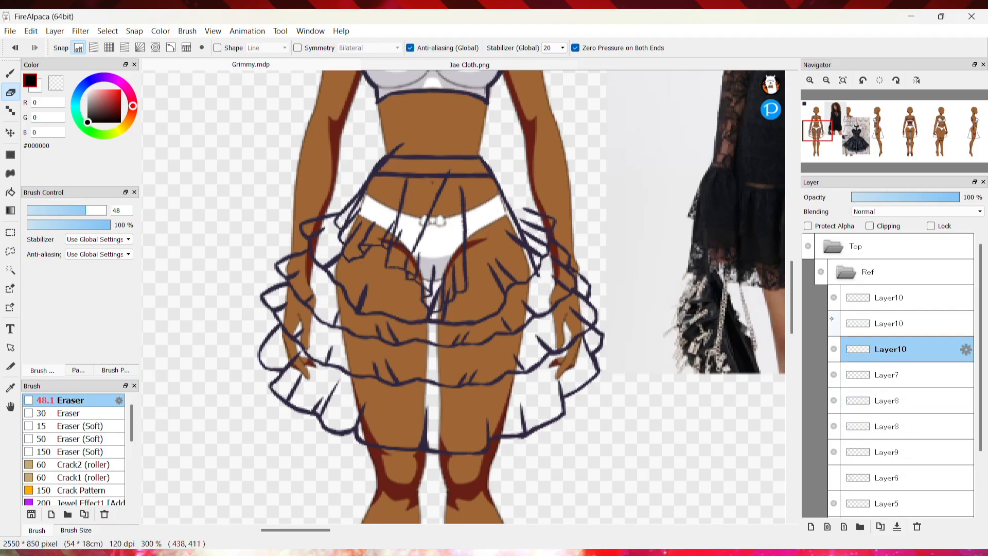
{"action": "left_click", "coordinate": [891, 297]}
{"action": "left_click", "coordinate": [890, 323]}
{"action": "mouse_move", "coordinate": [434, 200]}
{"action": "left_mouse_down"}
{"action": "mouse_move", "coordinate": [417, 185]}
{"action": "mouse_move", "coordinate": [443, 169]}
{"action": "left_mouse_up"}
{"action": "left_click", "coordinate": [889, 297]}
{"action": "left_click", "coordinate": [888, 349]}
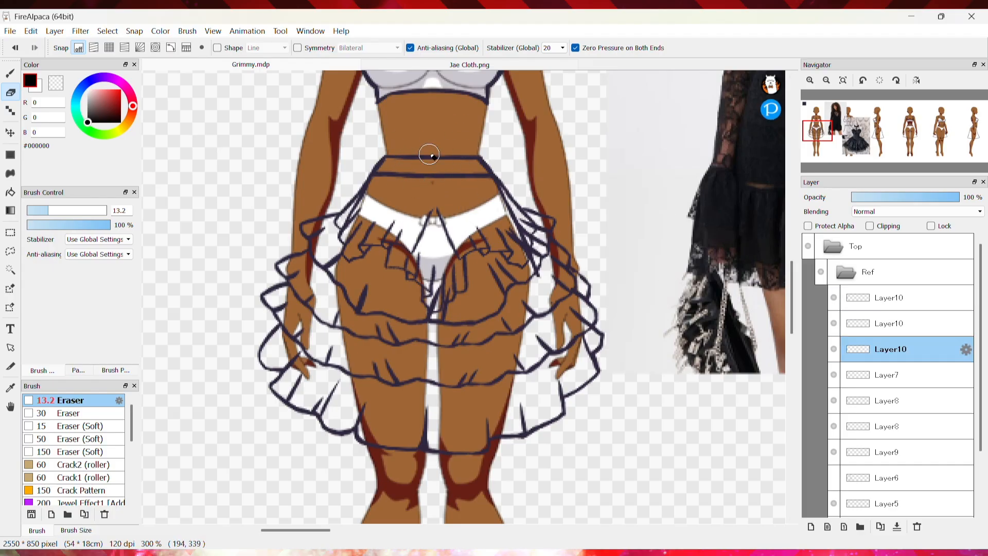
Step through the layers and add a new layer, Layer11, at the top of the Ref folder
{"action": "key", "text": "Down"}
{"action": "key", "text": "Down"}
{"action": "key", "text": "Down"}
{"action": "key", "text": "Down"}
{"action": "key", "text": "Down"}
{"action": "key", "text": "Down"}
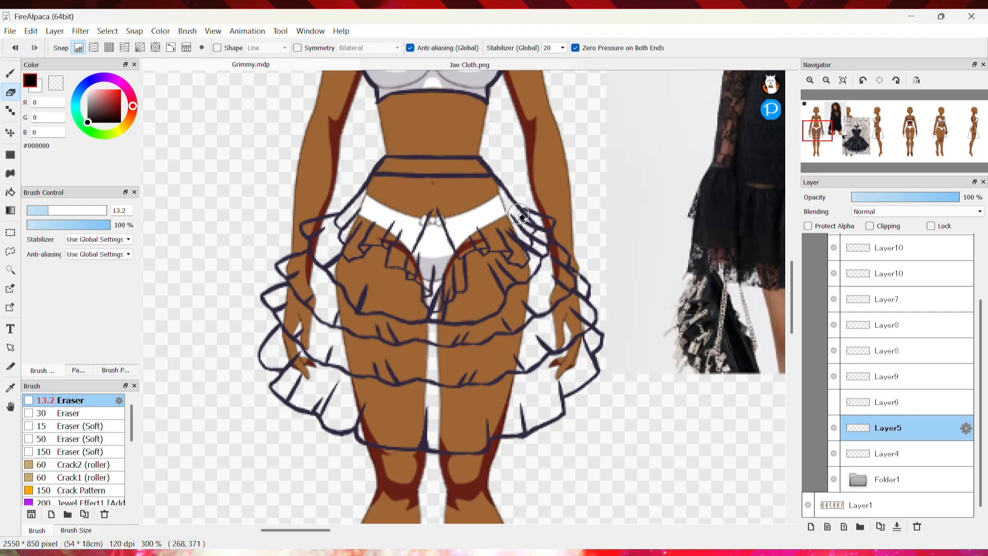
{"action": "key", "text": "Up"}
{"action": "key", "text": "Up"}
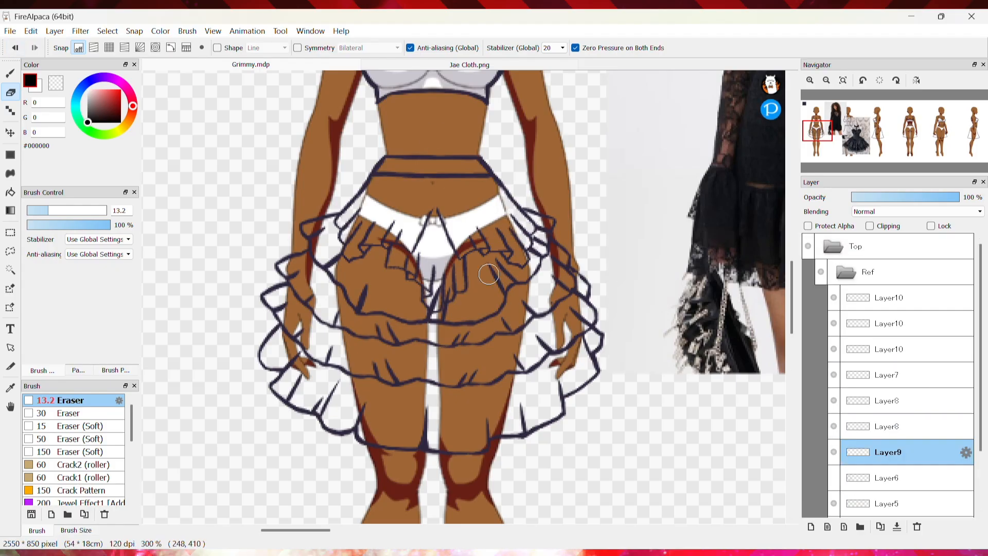
{"action": "scroll", "coordinate": [616, 299], "scroll_direction": "down", "scroll_amount": 3}
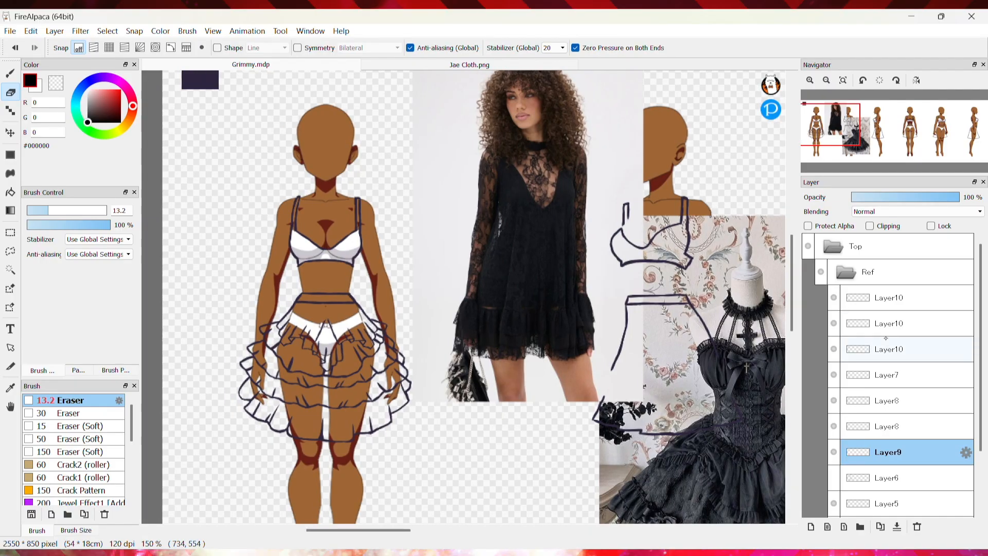
{"action": "left_click", "coordinate": [810, 526]}
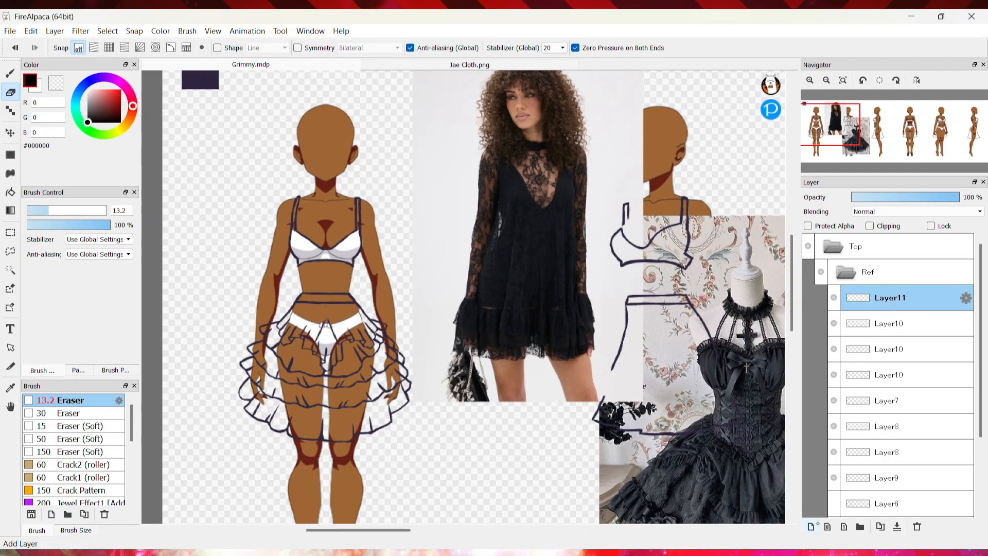
Pick up the dark outline colour #2F263F from the canvas for drawing on Layer11
{"action": "key", "text": "b"}
{"action": "left_click", "coordinate": [900, 485]}
{"action": "key", "text": "v"}
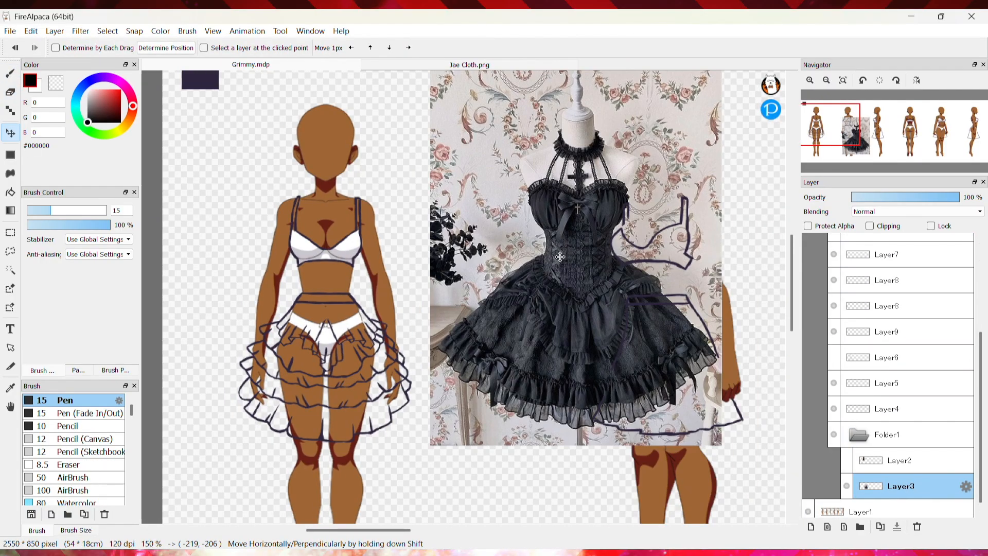
{"action": "left_click", "coordinate": [809, 80]}
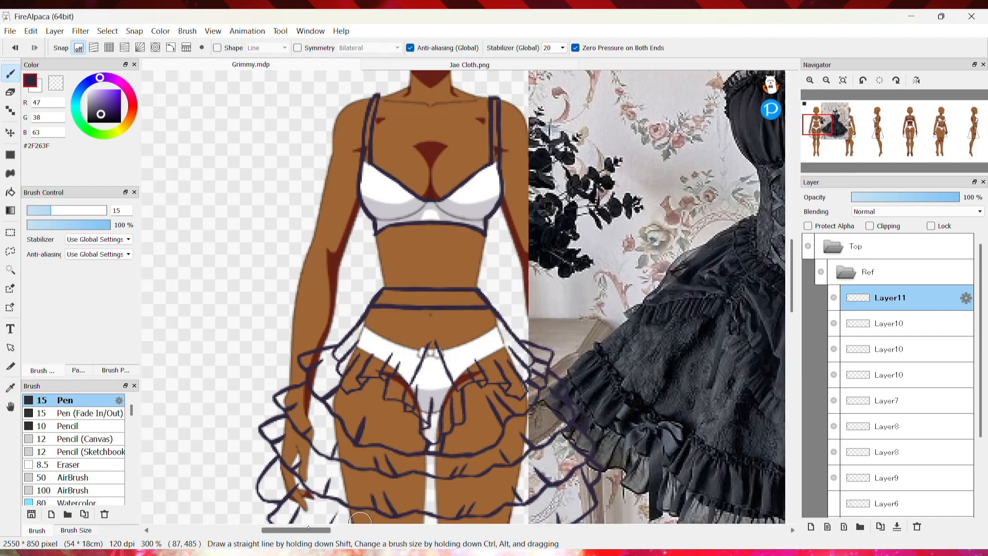
{"action": "scroll", "coordinate": [360, 519], "scroll_direction": "right", "scroll_amount": 3}
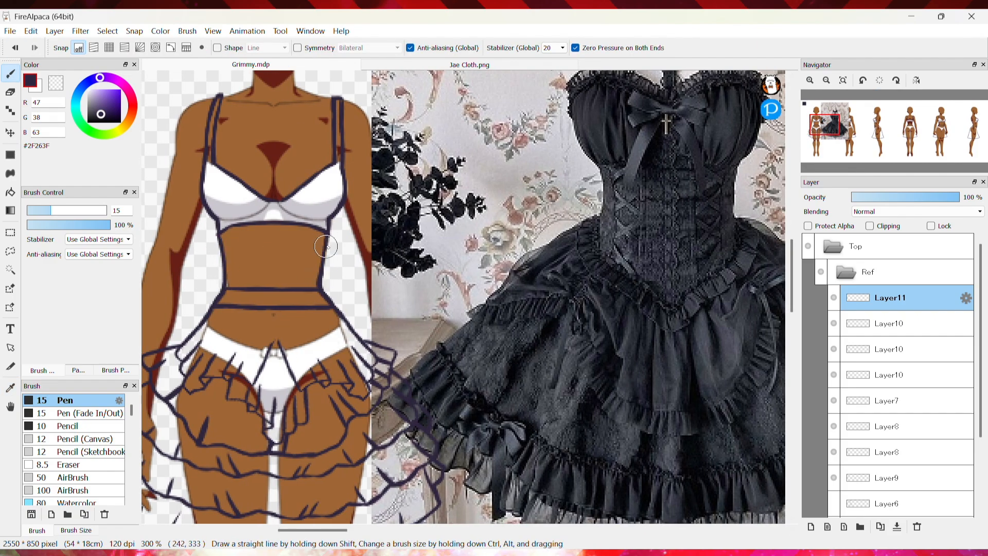
Erase the old straight waistband line and draw a V-shaped waistline dipping below the navel with the Pen
{"action": "key", "text": "e"}
{"action": "left_click", "coordinate": [238, 227], "text": "ctrl"}
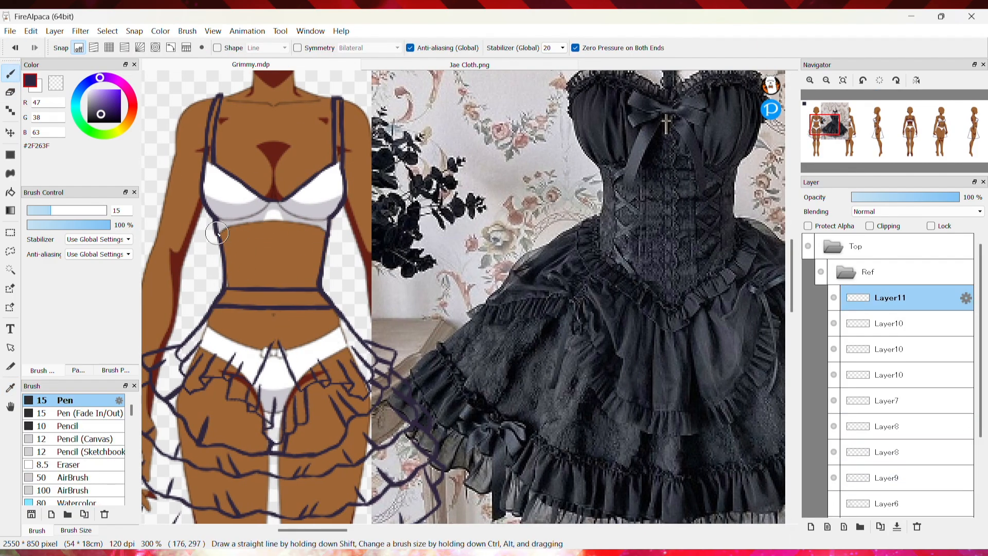
{"action": "left_click", "coordinate": [216, 233], "text": "ctrl"}
{"action": "key", "text": "e"}
{"action": "mouse_move", "coordinate": [290, 289]}
{"action": "left_mouse_down"}
{"action": "mouse_move", "coordinate": [239, 273]}
{"action": "mouse_move", "coordinate": [316, 295]}
{"action": "mouse_move", "coordinate": [244, 313]}
{"action": "mouse_move", "coordinate": [227, 300]}
{"action": "mouse_move", "coordinate": [289, 292]}
{"action": "mouse_move", "coordinate": [333, 307]}
{"action": "left_mouse_up"}
{"action": "key", "text": "b"}
{"action": "left_click", "coordinate": [279, 328], "text": "ctrl"}
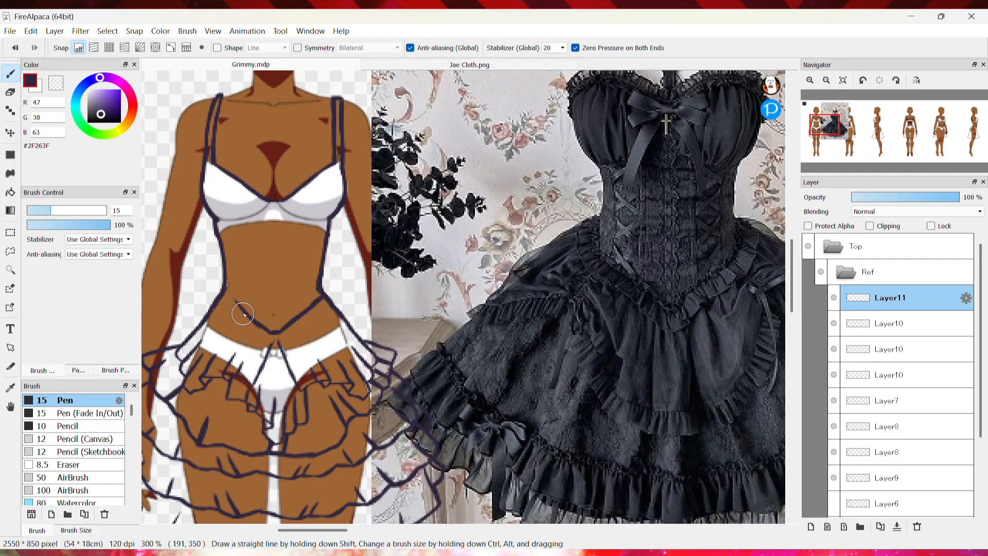
Refine the V waistline with the Pen at size 7.1 and the Eraser at size 9.4
{"action": "key", "text": "e"}
{"action": "key", "text": "b"}
{"action": "left_click_drag", "start_coordinate": [276, 318], "coordinate": [273, 315]}
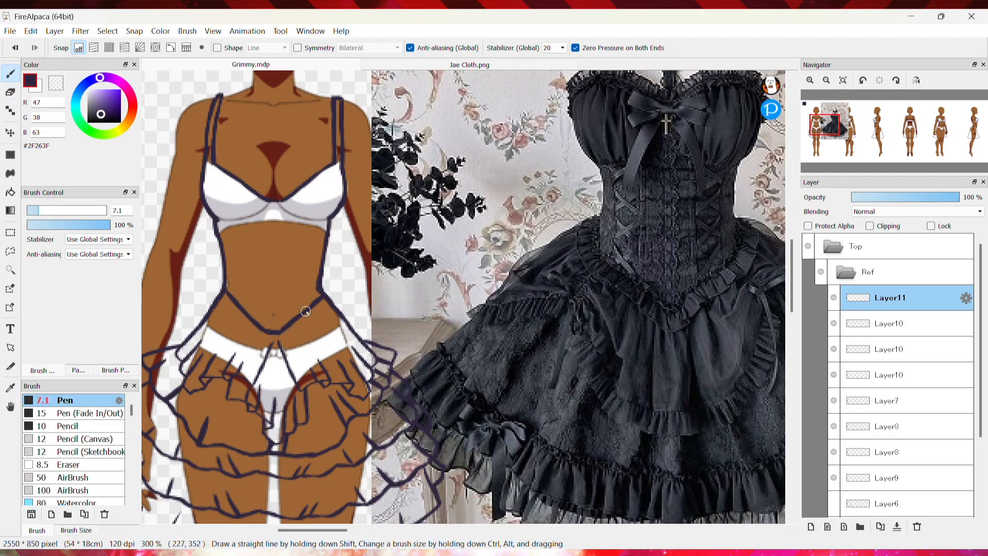
{"action": "key", "text": "e"}
{"action": "scroll", "coordinate": [845, 324], "scroll_direction": "down", "scroll_amount": 1}
{"action": "scroll", "coordinate": [834, 324], "scroll_direction": "down", "scroll_amount": 3}
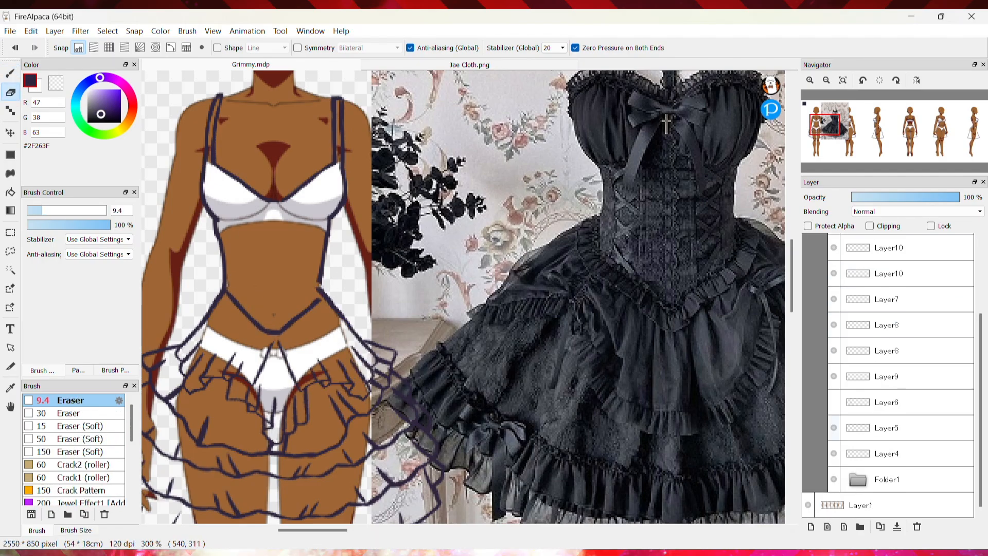
{"action": "left_click", "coordinate": [327, 294], "text": "ctrl"}
{"action": "left_click", "coordinate": [209, 224], "text": "ctrl"}
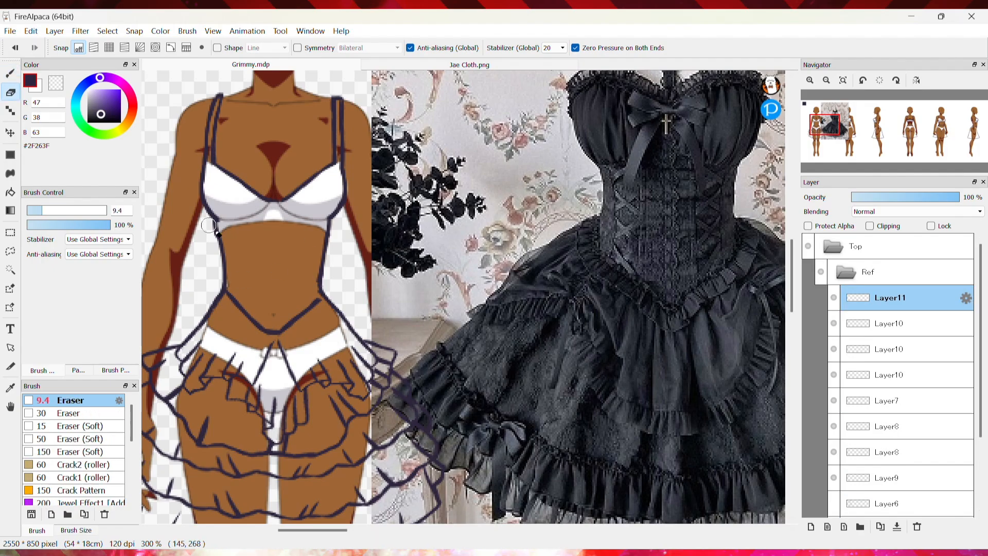
{"action": "key", "text": "b"}
{"action": "key", "text": "e"}
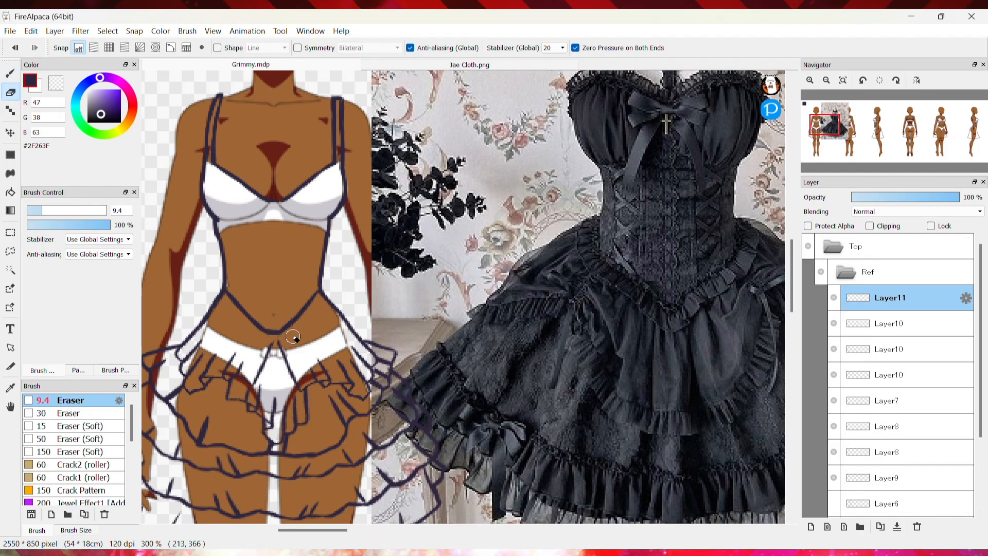
{"action": "key", "text": "b"}
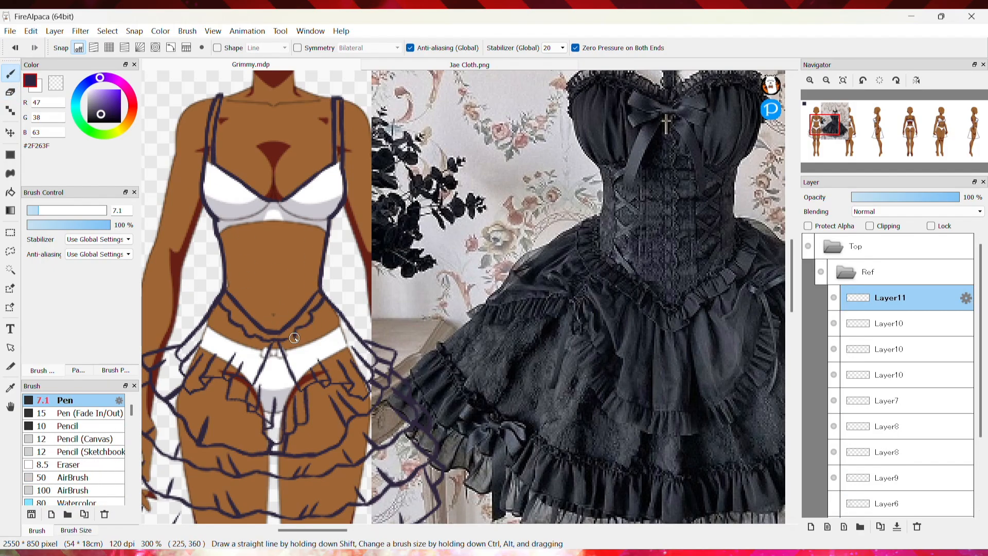
Undo the last two strokes and redraw the waistline stroke across the hip
{"action": "left_click", "coordinate": [15, 50]}
{"action": "left_click", "coordinate": [14, 50]}
{"action": "left_click", "coordinate": [14, 50]}
{"action": "left_click_drag", "start_coordinate": [284, 328], "coordinate": [320, 290]}
{"action": "key", "text": "e"}
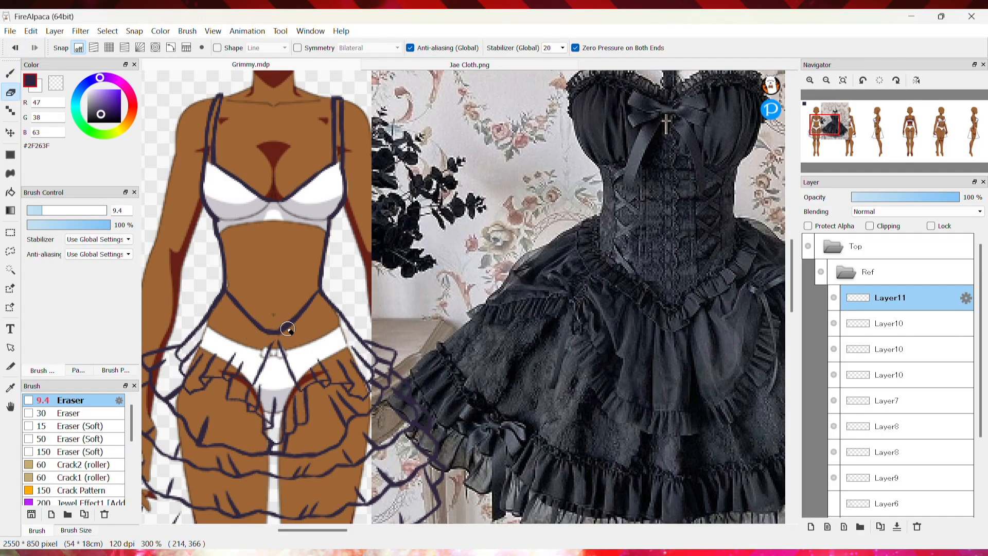
{"action": "key", "text": "b"}
Draw a scalloped ruffle trim along the V waistband and down toward the hips
{"action": "scroll", "coordinate": [487, 229], "scroll_direction": "up", "scroll_amount": 3}
{"action": "scroll", "coordinate": [488, 229], "scroll_direction": "down", "scroll_amount": 3}
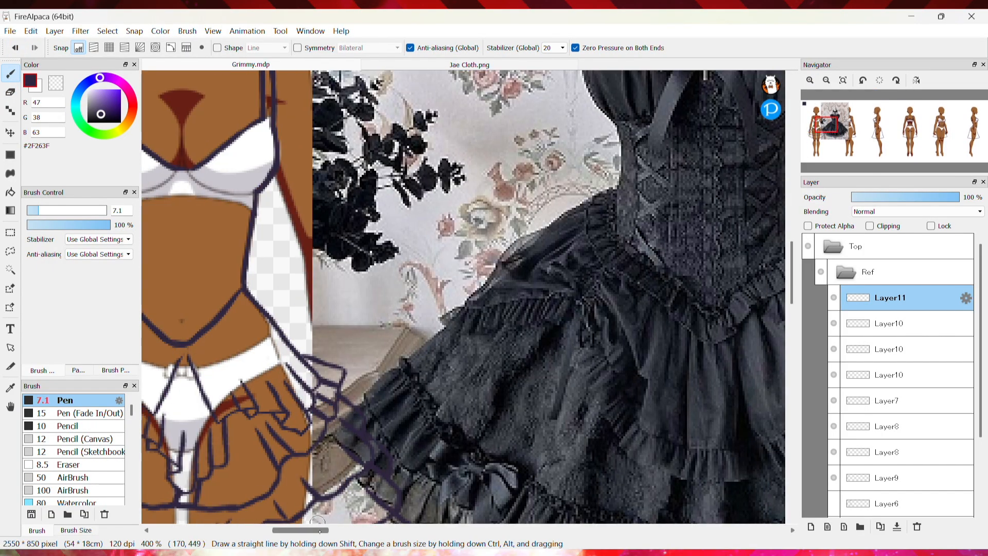
{"action": "scroll", "coordinate": [248, 302], "scroll_direction": "up", "scroll_amount": 1}
{"action": "left_click_drag", "start_coordinate": [248, 303], "coordinate": [262, 315]}
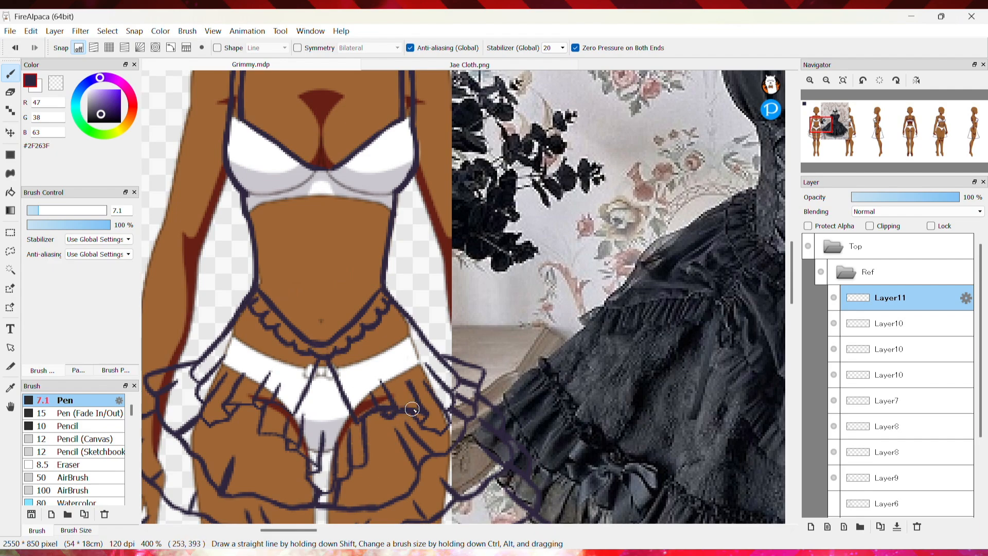
{"action": "left_click_drag", "start_coordinate": [256, 430], "coordinate": [299, 434]}
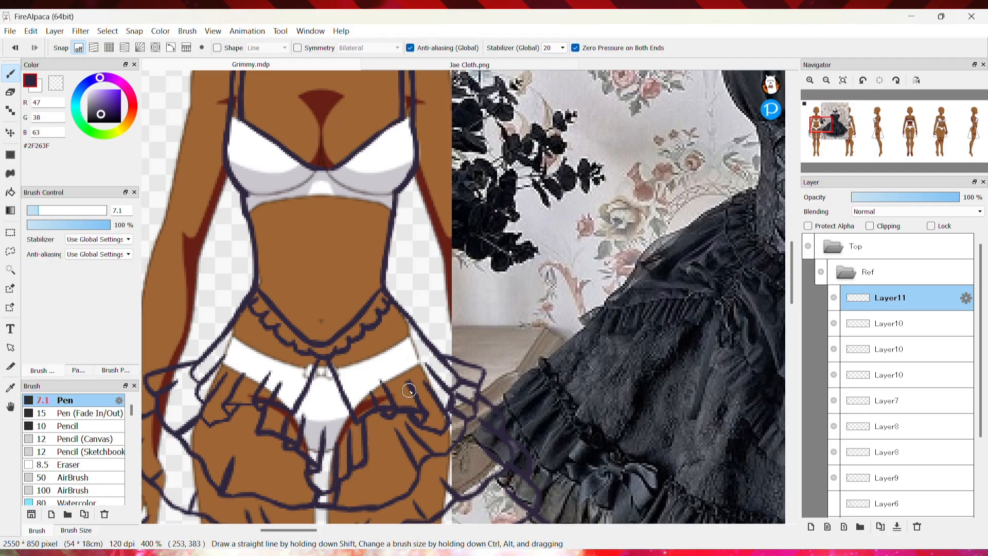
{"action": "left_click_drag", "start_coordinate": [252, 297], "coordinate": [198, 381]}
{"action": "left_click_drag", "start_coordinate": [288, 530], "coordinate": [292, 530]}
Set the Pen to size 3 and draw a chain of links along the waistband
{"action": "left_click", "coordinate": [32, 210]}
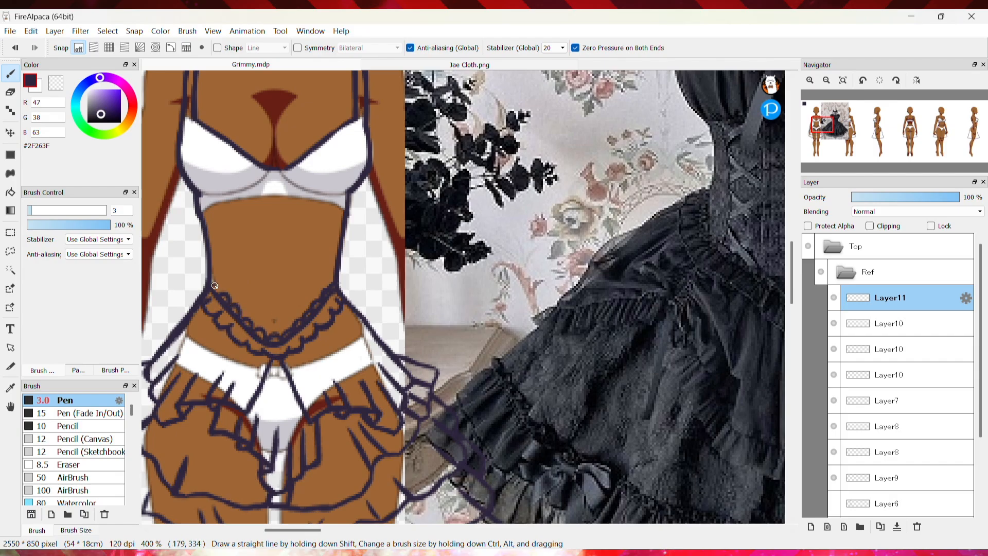
{"action": "key", "text": "e"}
{"action": "key", "text": "b"}
{"action": "key", "text": "e"}
{"action": "key", "text": "b"}
{"action": "key", "text": "e"}
{"action": "key", "text": "b"}
{"action": "key", "text": "e"}
{"action": "key", "text": "b"}
{"action": "key", "text": "e"}
{"action": "key", "text": "b"}
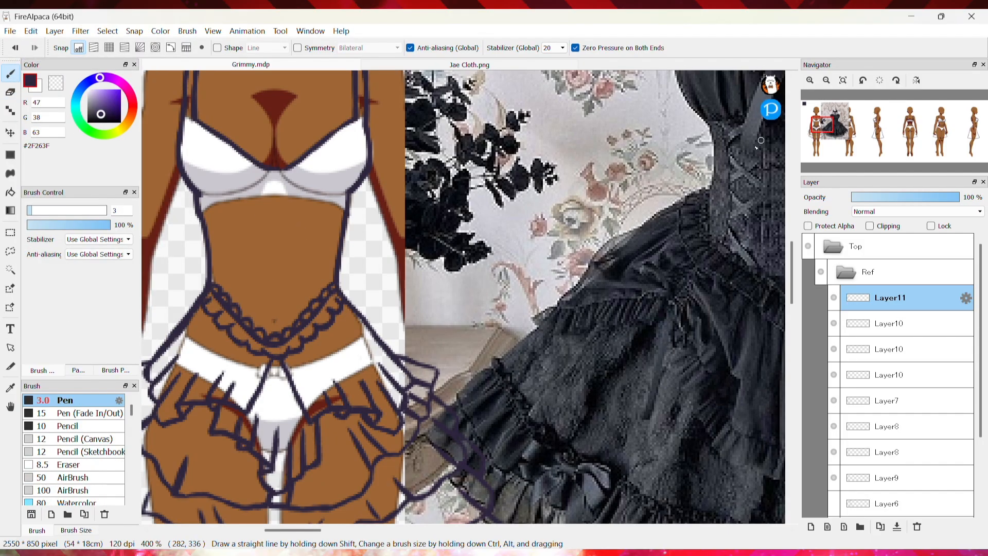
Merge the Layer11 and Layer10 drawing layers down into one layer and delete the hidden leftover layer
{"action": "left_click", "coordinate": [826, 80]}
{"action": "left_click", "coordinate": [810, 80]}
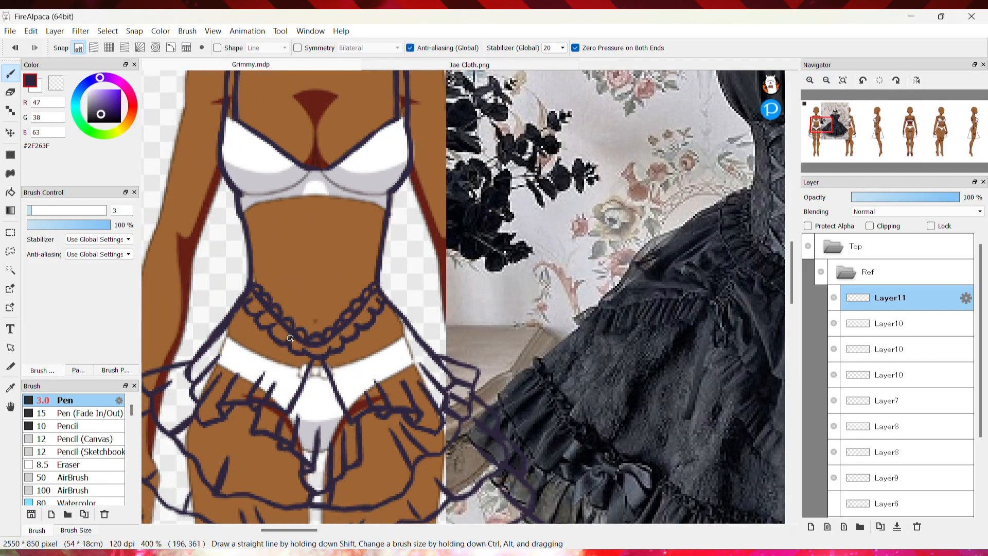
{"action": "left_click", "coordinate": [826, 80]}
{"action": "left_click", "coordinate": [826, 80]}
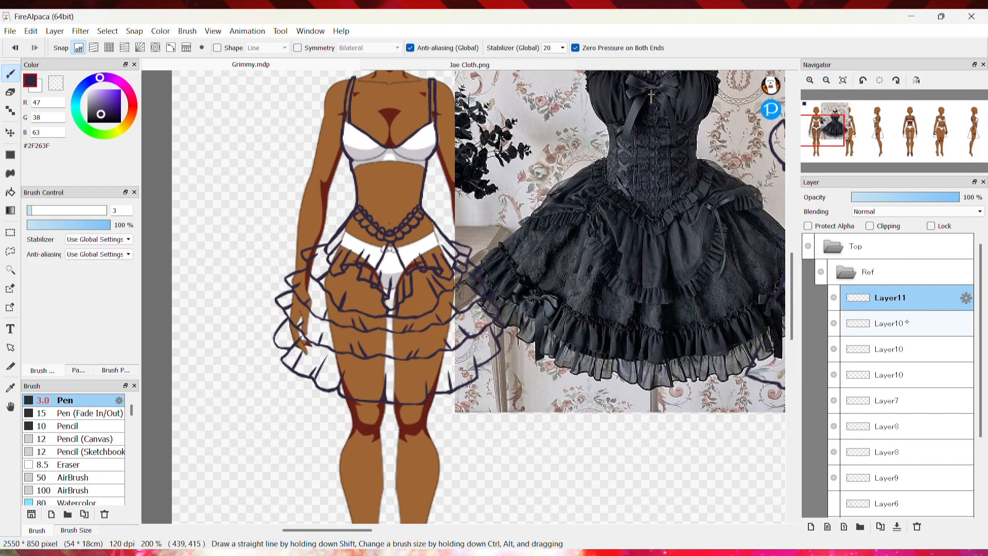
{"action": "left_click", "coordinate": [810, 80]}
{"action": "left_click", "coordinate": [810, 81]}
{"action": "left_click_drag", "start_coordinate": [271, 164], "coordinate": [386, 164]}
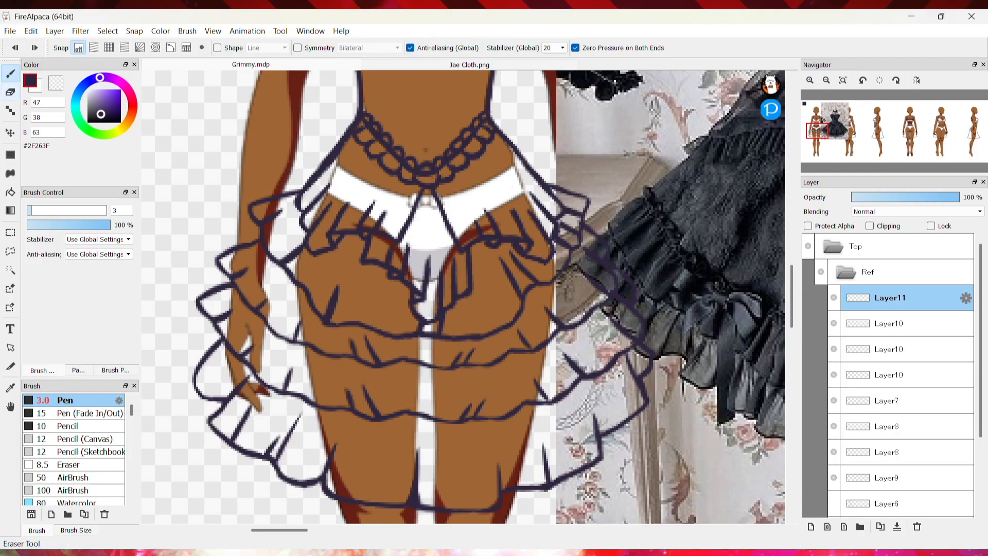
{"action": "triple_click", "coordinate": [897, 526]}
{"action": "triple_click", "coordinate": [897, 526]}
{"action": "left_click", "coordinate": [897, 526]}
{"action": "left_click", "coordinate": [885, 323]}
{"action": "left_click", "coordinate": [834, 323]}
{"action": "left_click", "coordinate": [917, 526]}
{"action": "left_click", "coordinate": [886, 298]}
{"action": "left_click", "coordinate": [897, 527]}
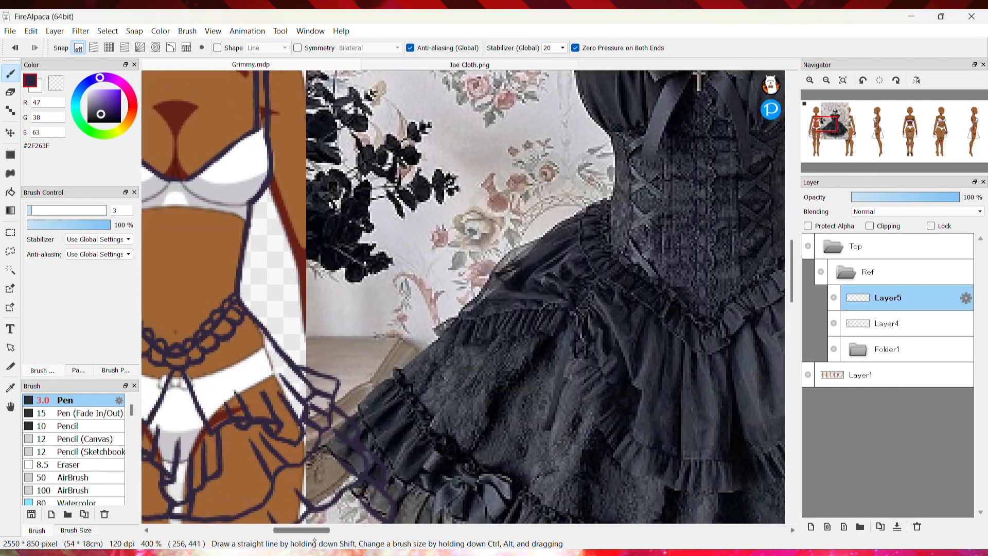
Touch up the bra outline lines on Layer5 with the Pen at size 8.7 and the Eraser
{"action": "scroll", "coordinate": [315, 332], "scroll_direction": "up", "scroll_amount": 3}
{"action": "scroll", "coordinate": [315, 331], "scroll_direction": "left", "scroll_amount": 5}
{"action": "mouse_move", "coordinate": [309, 329]}
{"action": "left_mouse_down"}
{"action": "mouse_move", "coordinate": [378, 308]}
{"action": "mouse_move", "coordinate": [437, 309]}
{"action": "mouse_move", "coordinate": [361, 311]}
{"action": "left_mouse_up"}
{"action": "key", "text": "e"}
{"action": "key", "text": "b"}
{"action": "scroll", "coordinate": [422, 520], "scroll_direction": "right", "scroll_amount": 5}
{"action": "scroll", "coordinate": [422, 521], "scroll_direction": "left", "scroll_amount": 6}
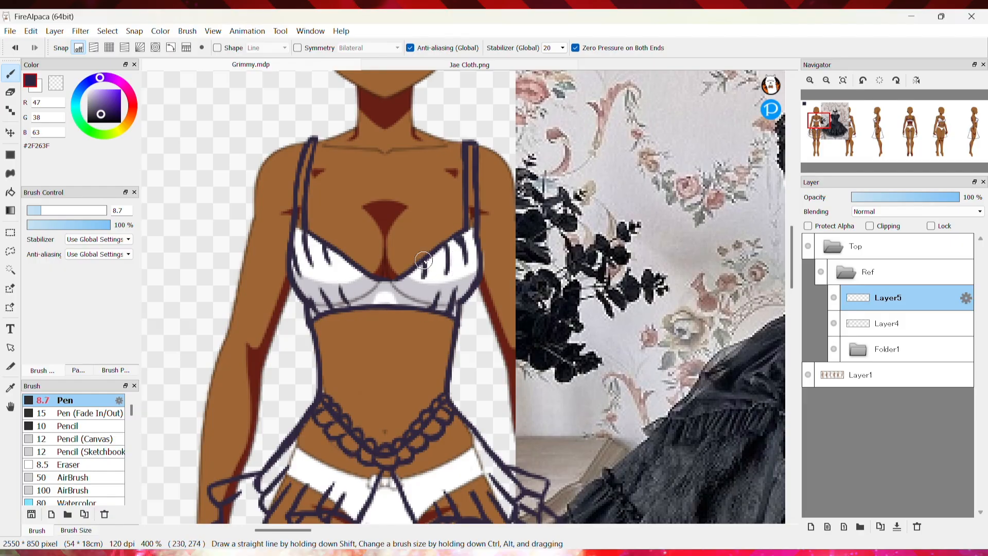
{"action": "key", "text": "e"}
{"action": "key", "text": "b"}
{"action": "scroll", "coordinate": [253, 309], "scroll_direction": "right", "scroll_amount": 5}
{"action": "scroll", "coordinate": [253, 309], "scroll_direction": "left", "scroll_amount": 4}
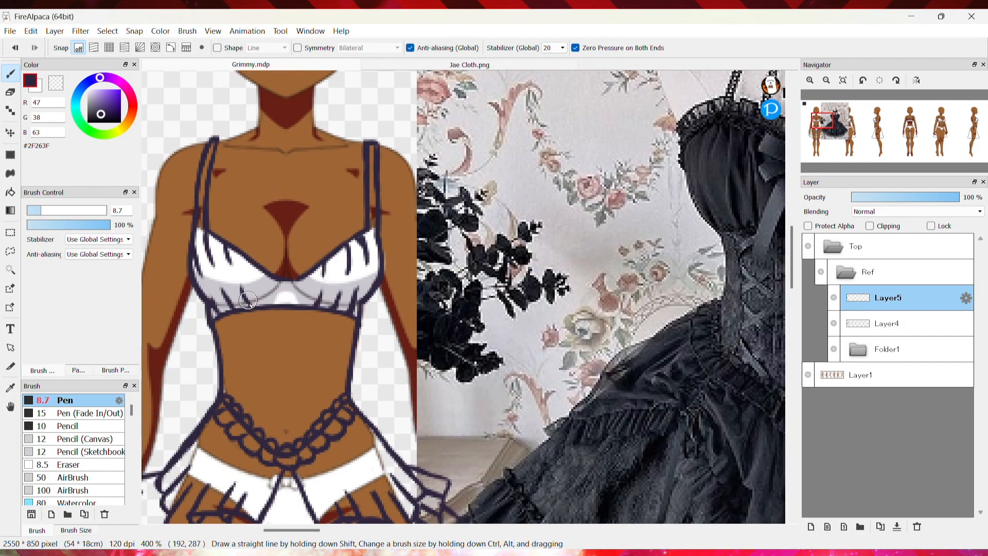
Open Jae Bows.png and select the large ribbon bow with a polygon selection
{"action": "key", "text": "ctrl+o"}
{"action": "double_click", "coordinate": [194, 210]}
{"action": "double_click", "coordinate": [340, 220]}
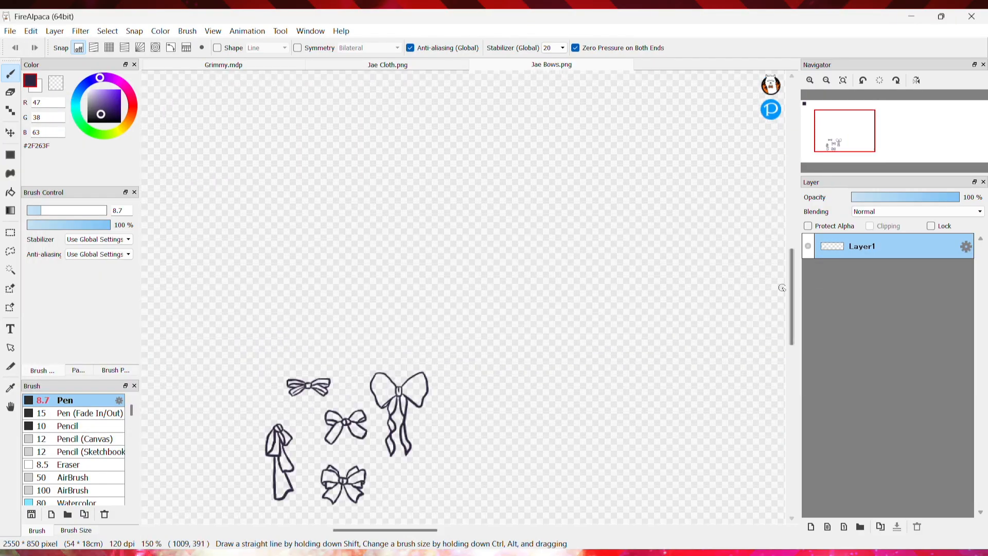
{"action": "key", "text": "m"}
{"action": "left_click", "coordinate": [370, 255]}
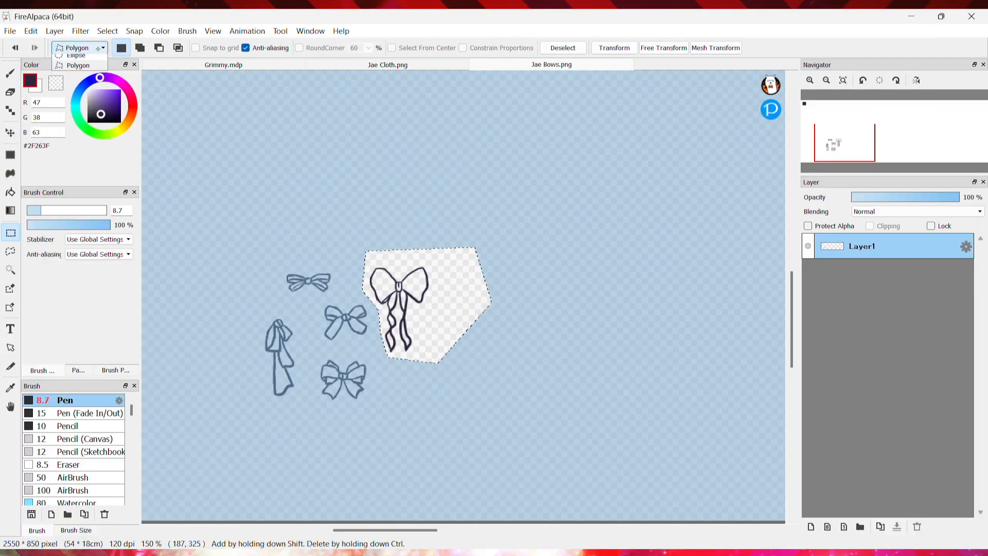
Switch to Grimmy.mdp and add a new layer, Layer6, above Layer5
{"action": "key", "text": "ctrl+Tab"}
{"action": "key", "text": "ctrl+shift+n"}
{"action": "key", "text": "v"}
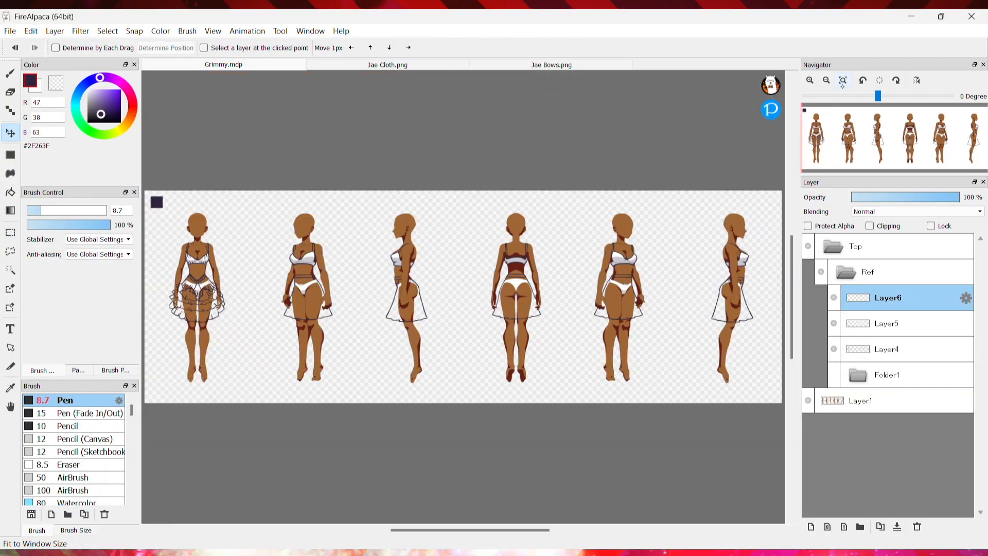
{"action": "key", "text": "ctrl+Tab"}
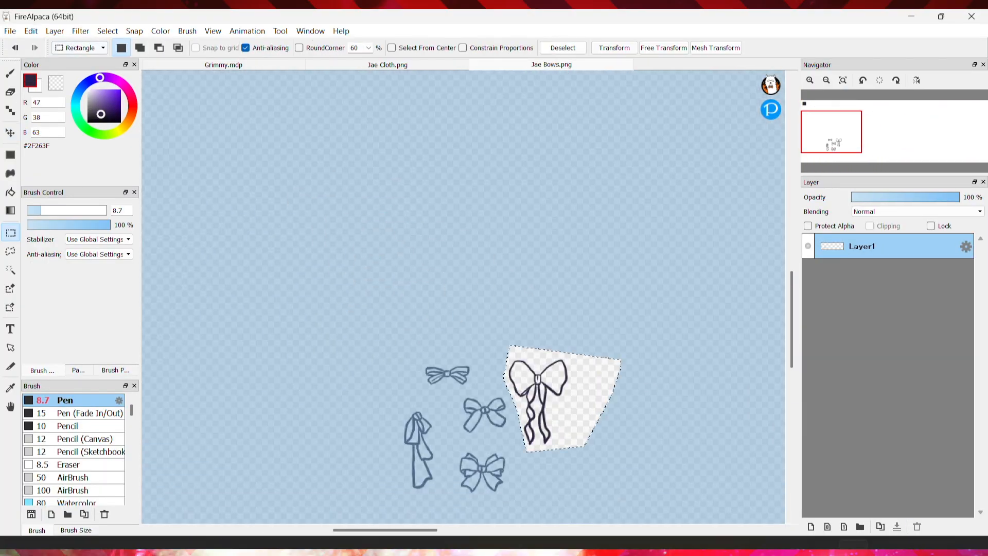
{"action": "key", "text": "ctrl+Tab"}
{"action": "key", "text": "ctrl+alt+0"}
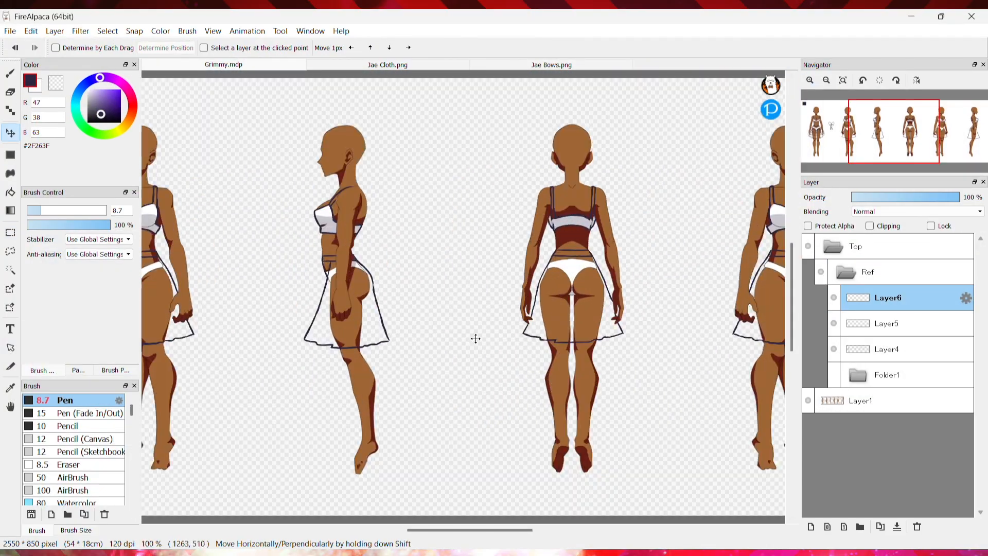
Paste the ribbon bow onto Layer6 and scale it down onto the centre of the bodice
{"action": "key", "text": "ctrl+v"}
{"action": "key", "text": "ctrl+t"}
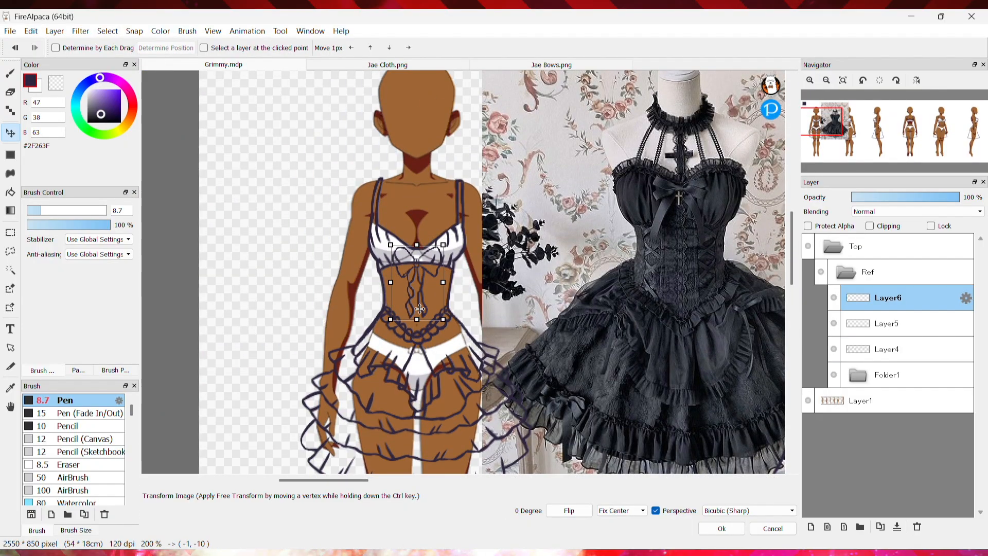
{"action": "key", "text": "Return"}
Erase the bra band lines behind the pasted bow on Layer5 with the Eraser at size 4.2
{"action": "scroll", "coordinate": [772, 379], "scroll_direction": "up", "scroll_amount": 2}
{"action": "key", "text": "e"}
{"action": "left_click", "coordinate": [888, 324]}
{"action": "mouse_move", "coordinate": [326, 260]}
{"action": "left_mouse_down"}
{"action": "mouse_move", "coordinate": [345, 281]}
{"action": "mouse_move", "coordinate": [410, 291]}
{"action": "left_mouse_up"}
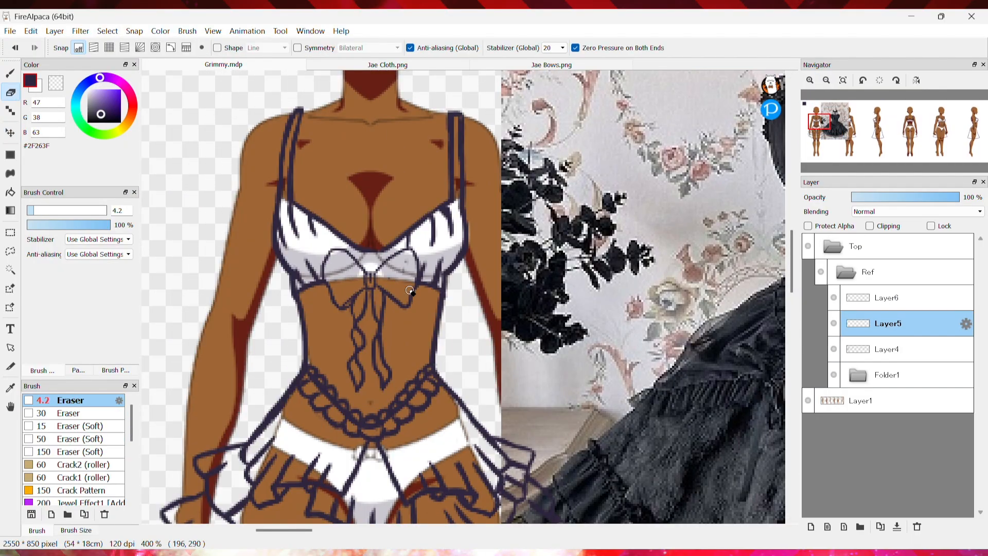
{"action": "key", "text": "b"}
{"action": "key", "text": "ctrl+Up"}
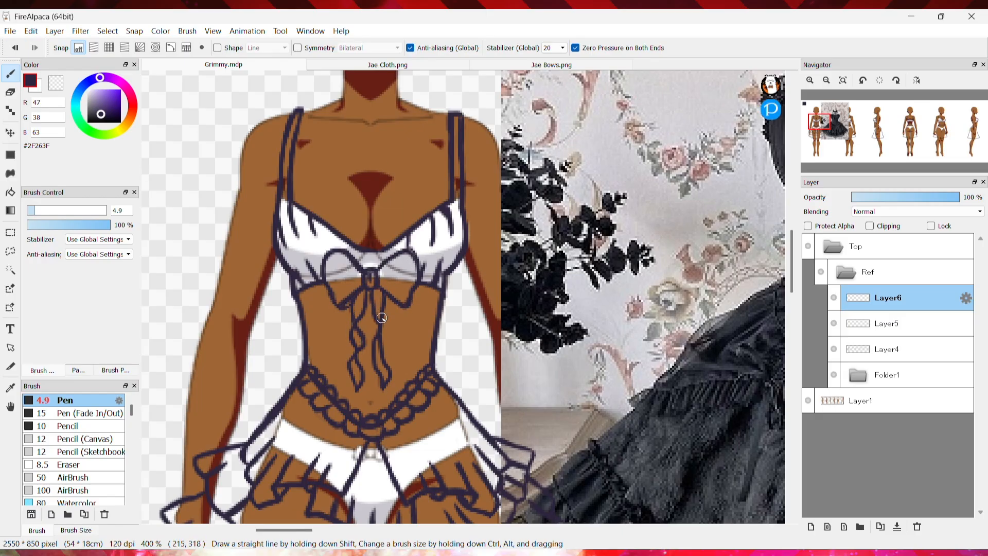
Switch to Layer5 and sketch a line down the bodice centre with the Pen at size 4.9
{"action": "scroll", "coordinate": [381, 318], "scroll_direction": "down", "scroll_amount": 3}
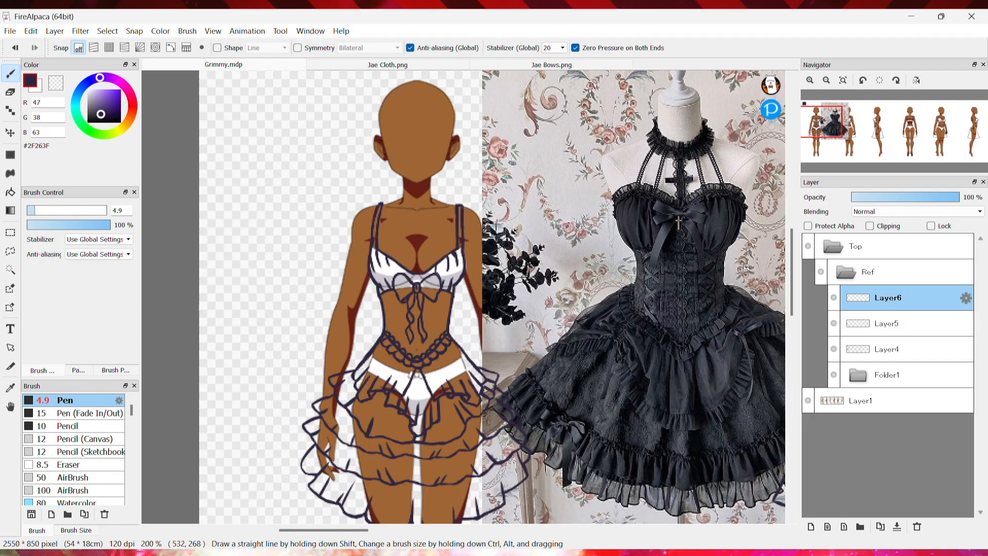
{"action": "scroll", "coordinate": [745, 266], "scroll_direction": "up", "scroll_amount": 1}
{"action": "key", "text": "ctrl+Down"}
{"action": "scroll", "coordinate": [353, 279], "scroll_direction": "up", "scroll_amount": 1}
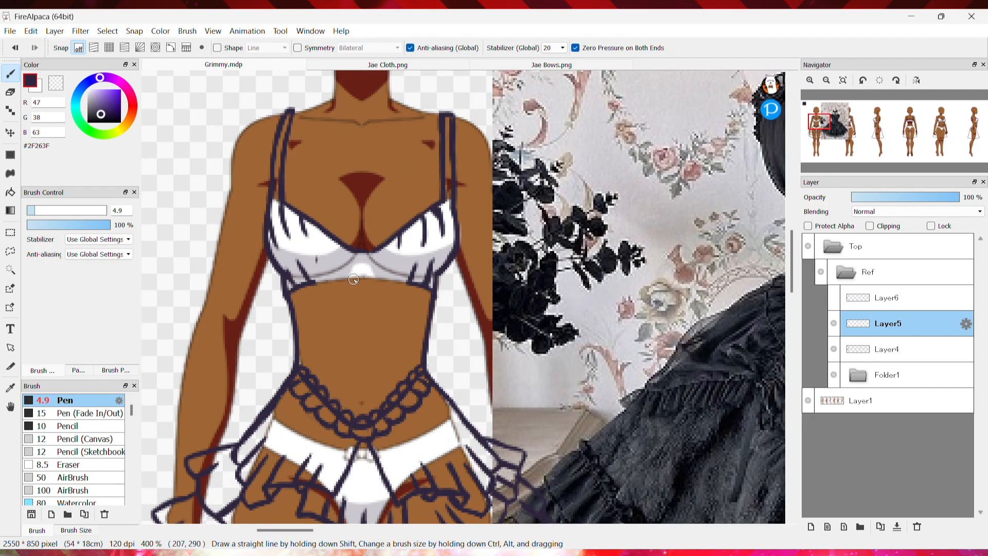
{"action": "mouse_move", "coordinate": [352, 287]}
{"action": "left_mouse_down"}
{"action": "mouse_move", "coordinate": [353, 396]}
{"action": "mouse_move", "coordinate": [365, 314]}
{"action": "mouse_move", "coordinate": [364, 423]}
{"action": "left_mouse_up"}
{"action": "scroll", "coordinate": [364, 287], "scroll_direction": "down", "scroll_amount": 3}
{"action": "key", "text": "e"}
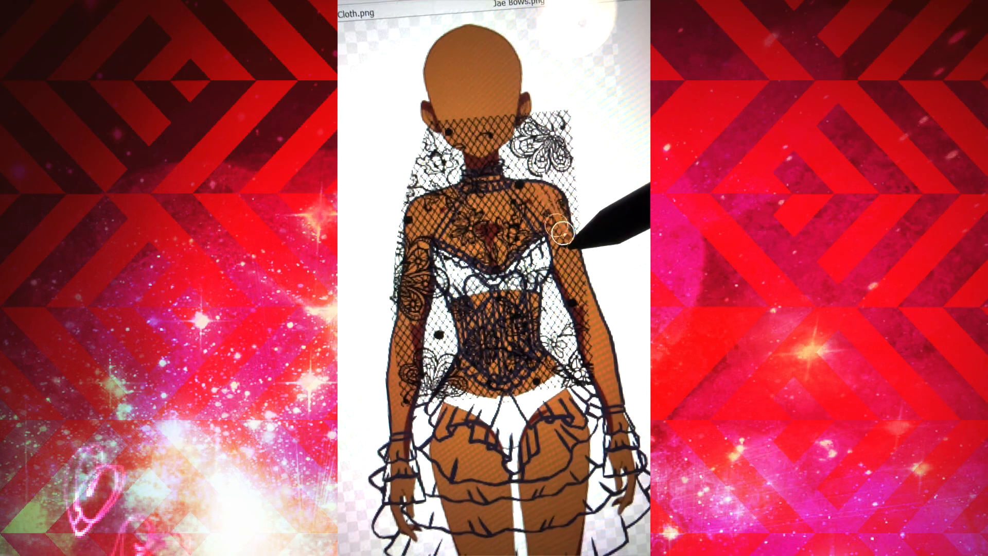
{"action": "mouse_move", "coordinate": [515, 127]}
{"action": "left_mouse_down"}
{"action": "mouse_move", "coordinate": [551, 206]}
{"action": "mouse_move", "coordinate": [566, 123]}
{"action": "left_mouse_up"}
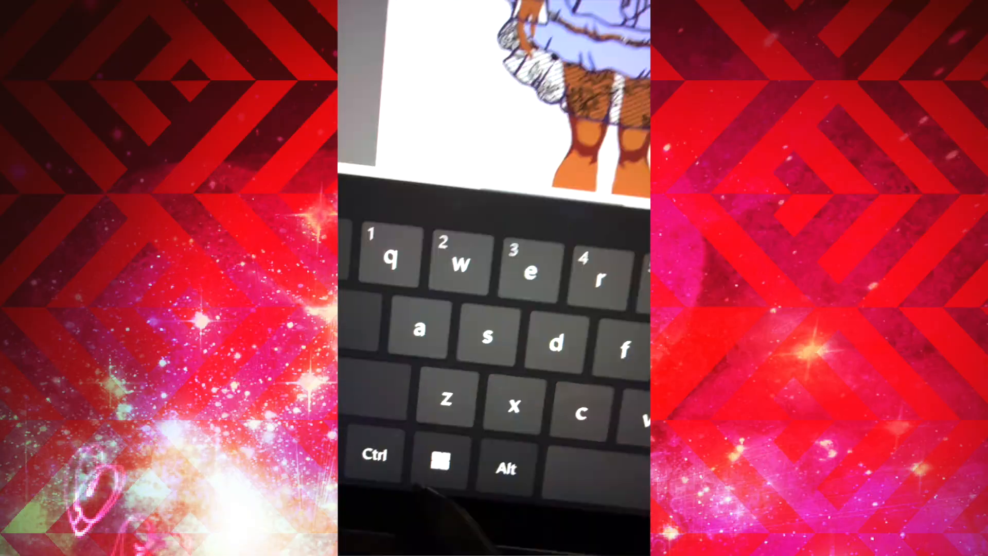
{"action": "left_click", "coordinate": [394, 455]}
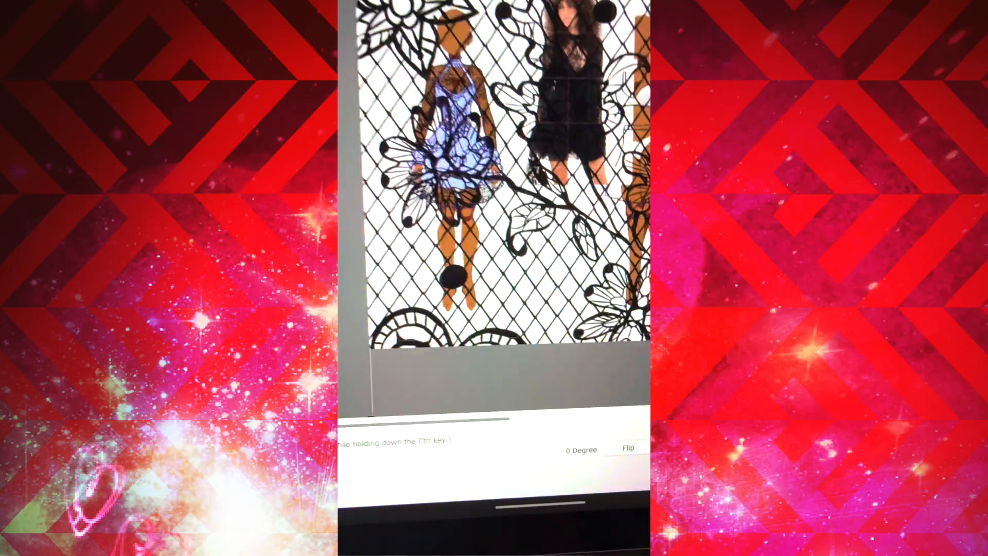
{"action": "left_click_drag", "start_coordinate": [466, 54], "coordinate": [497, 128]}
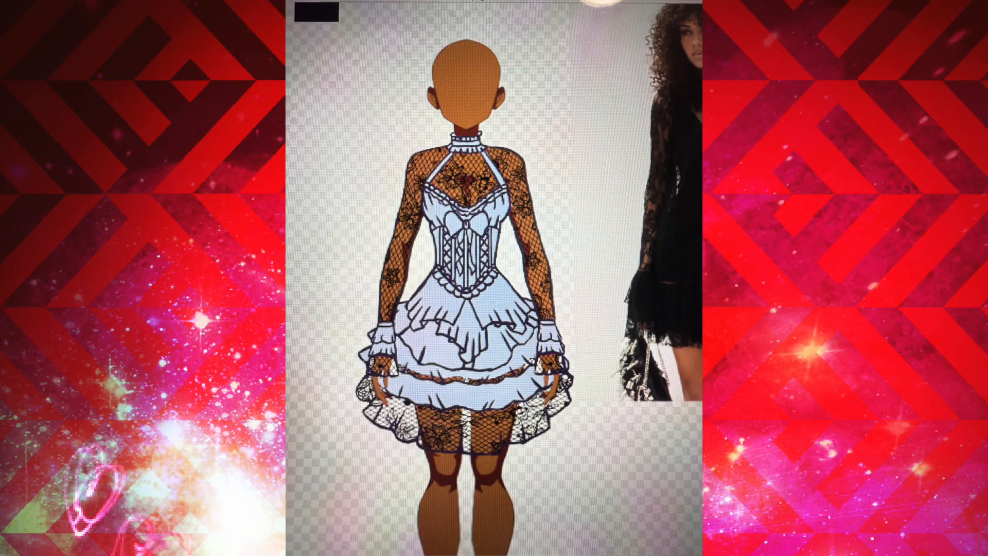